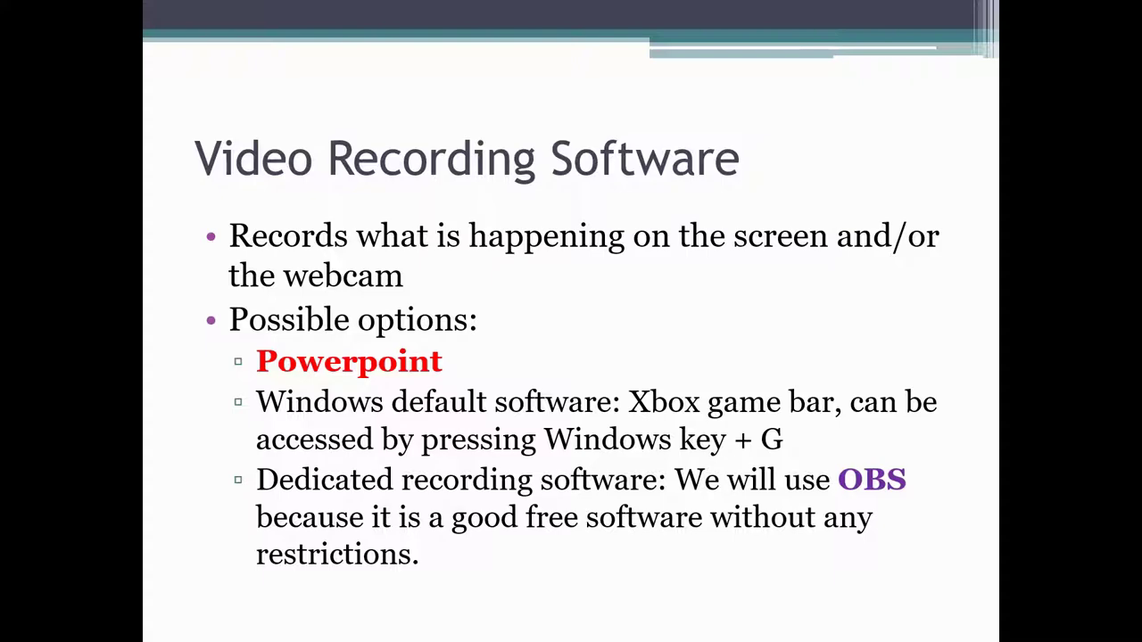
Step: Advance to slide 37, 'Recording with Powerpoint', which shows only its title
{"action": "key", "text": "Right"}
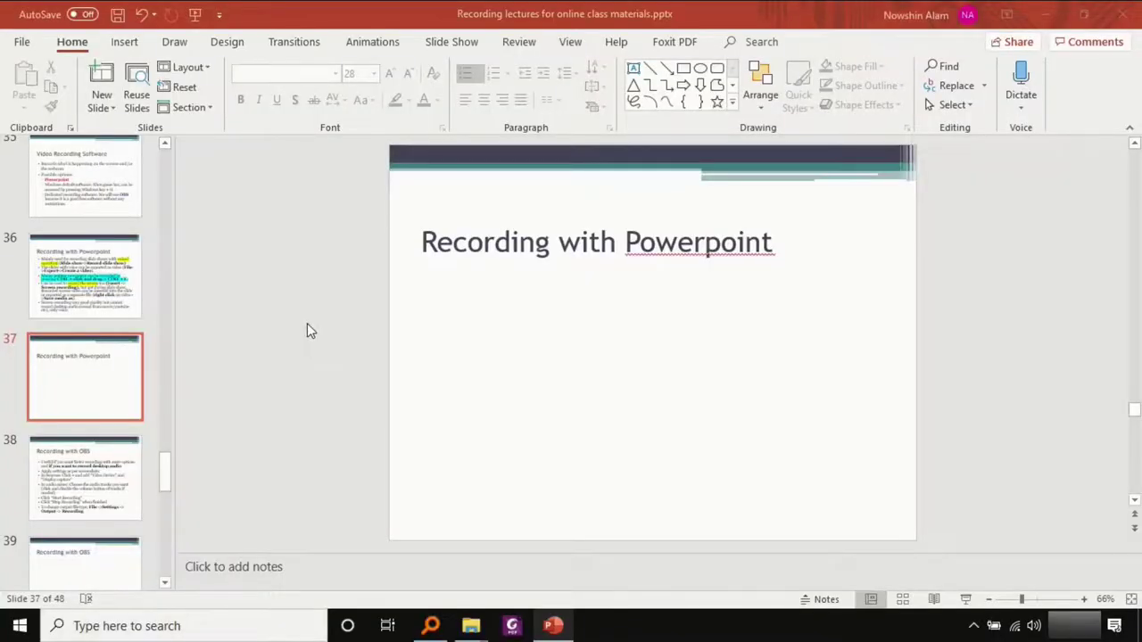
Step: Open the Record Slide Show recorder on the Slide Show tab, starting from slide 37
{"action": "left_click", "coordinate": [453, 43]}
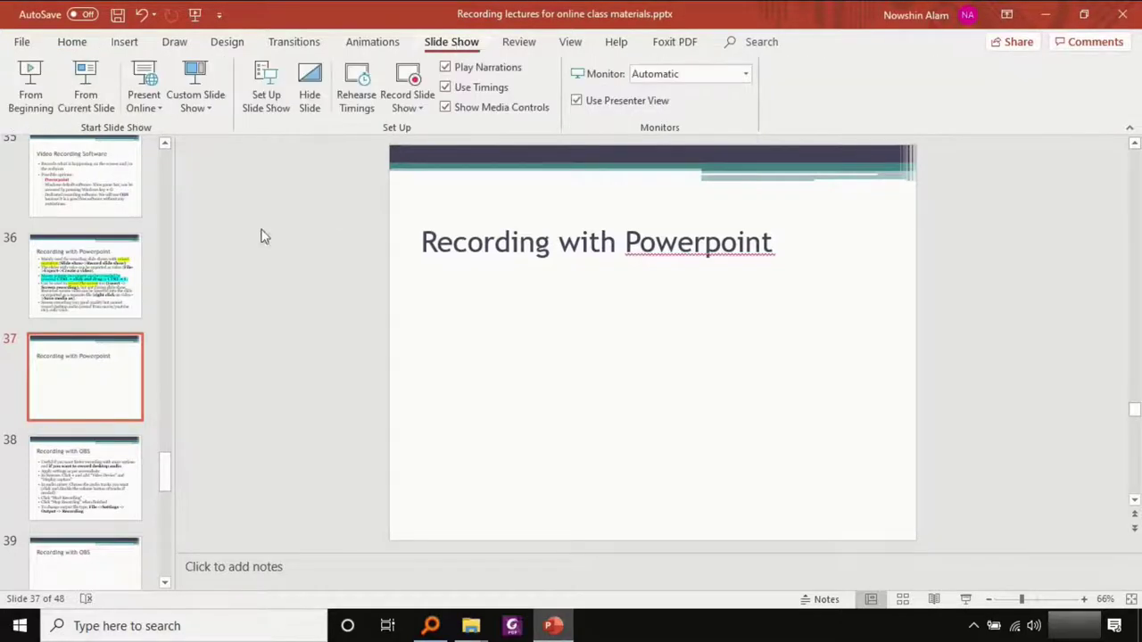
{"action": "left_click", "coordinate": [410, 78]}
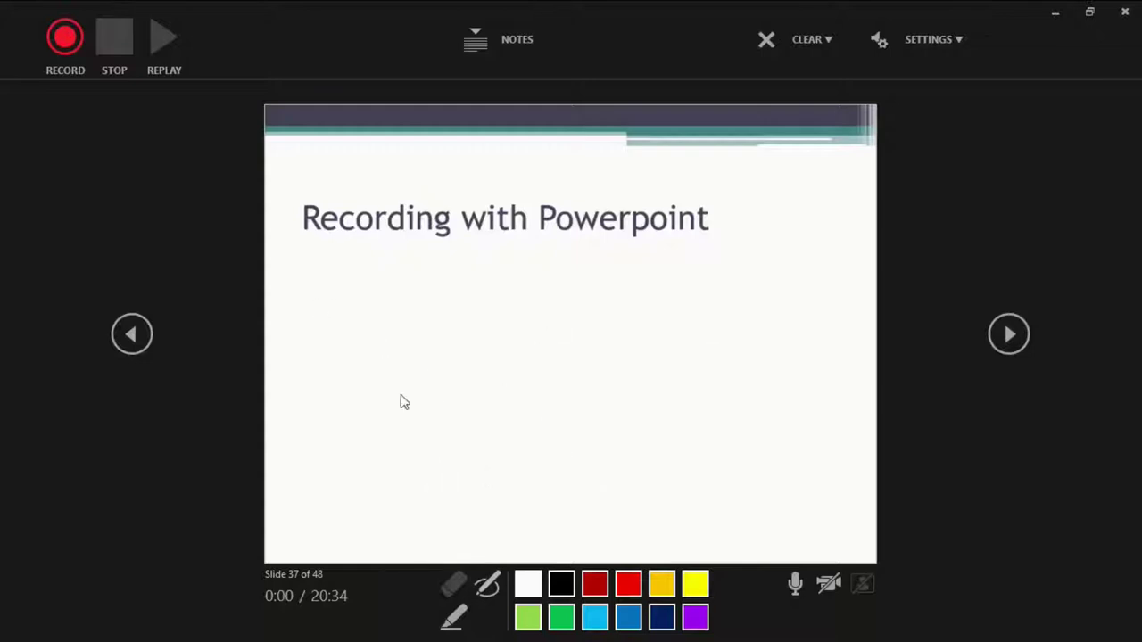
{"action": "key", "text": "ctrl+l"}
{"action": "key", "text": "ctrl+l"}
{"action": "left_click", "coordinate": [830, 40]}
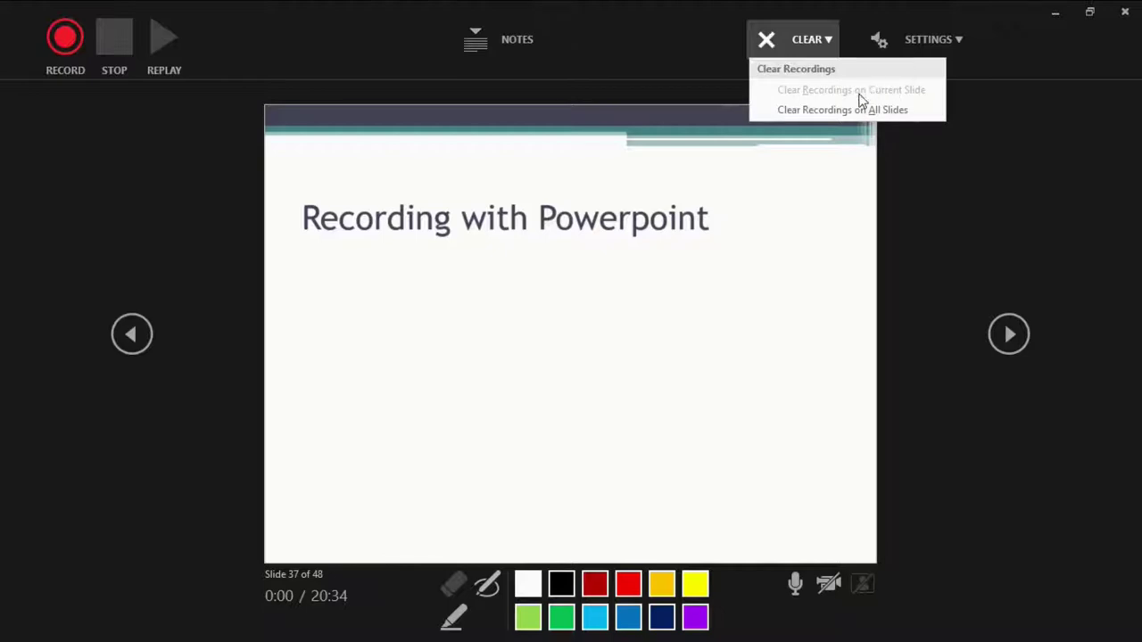
{"action": "left_click", "coordinate": [634, 264]}
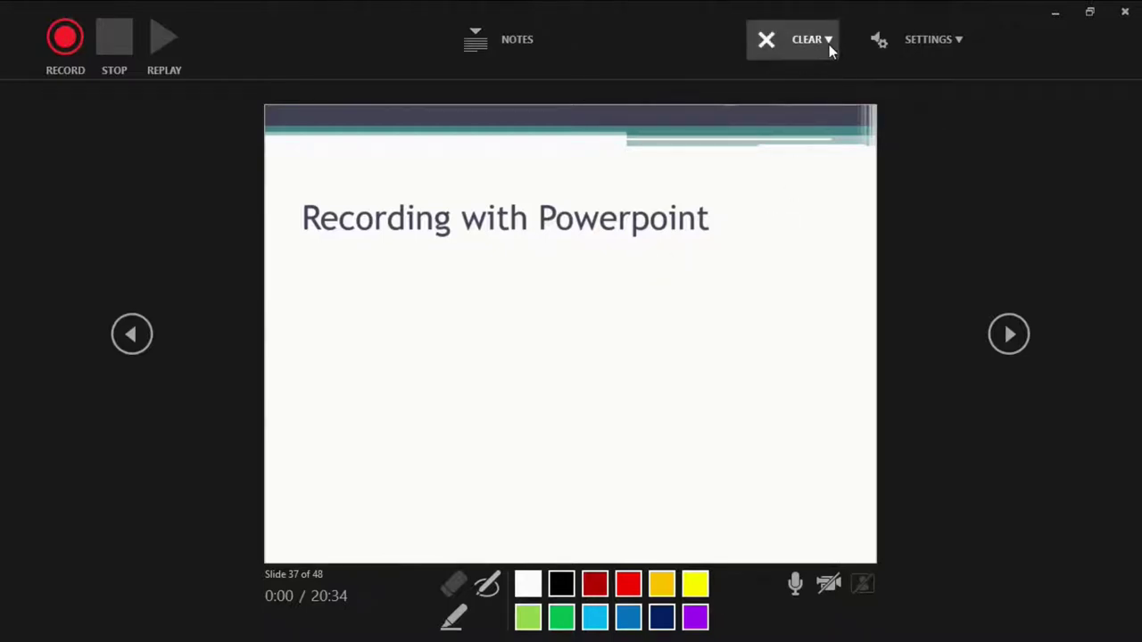
{"action": "left_click", "coordinate": [828, 44]}
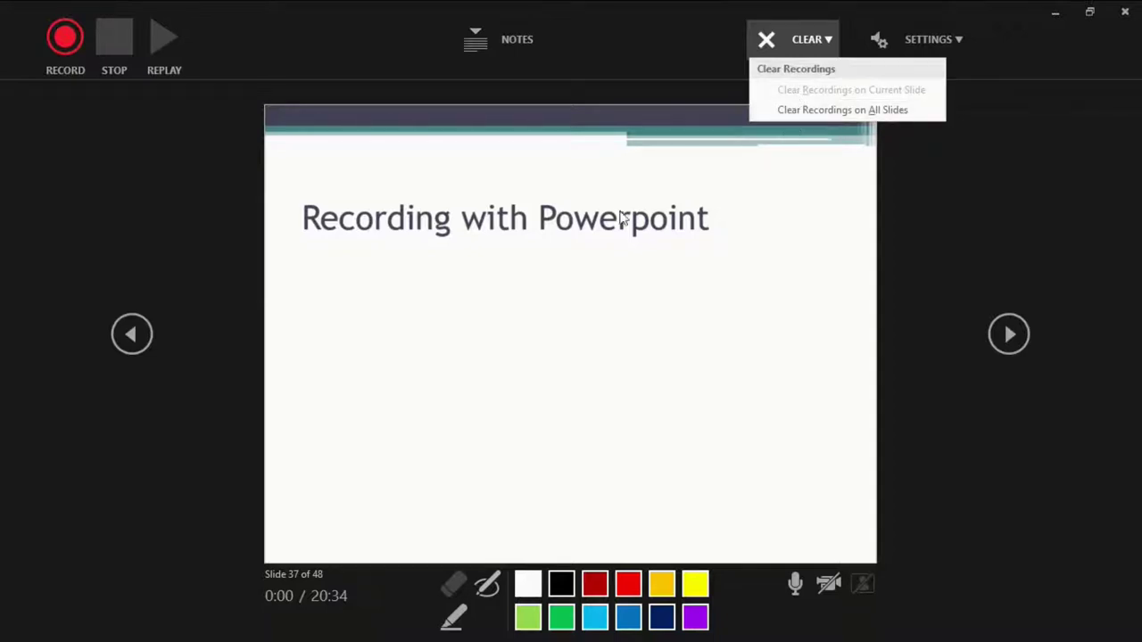
{"action": "left_click", "coordinate": [413, 295]}
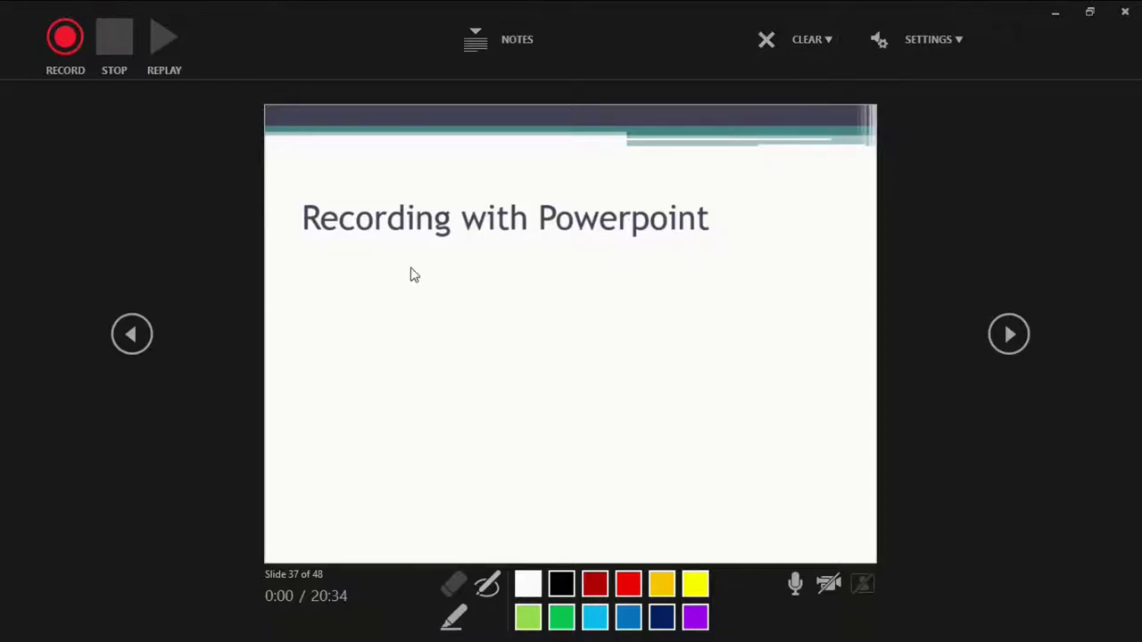
{"action": "left_click", "coordinate": [936, 38]}
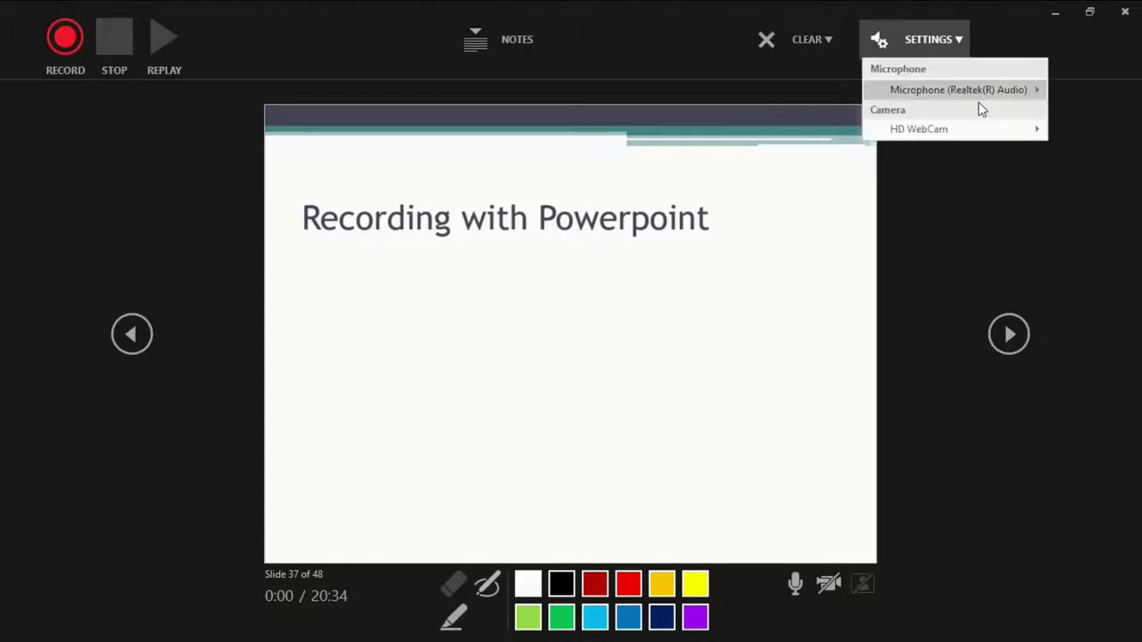
{"action": "mouse_move", "coordinate": [973, 91]}
{"action": "mouse_move", "coordinate": [945, 135]}
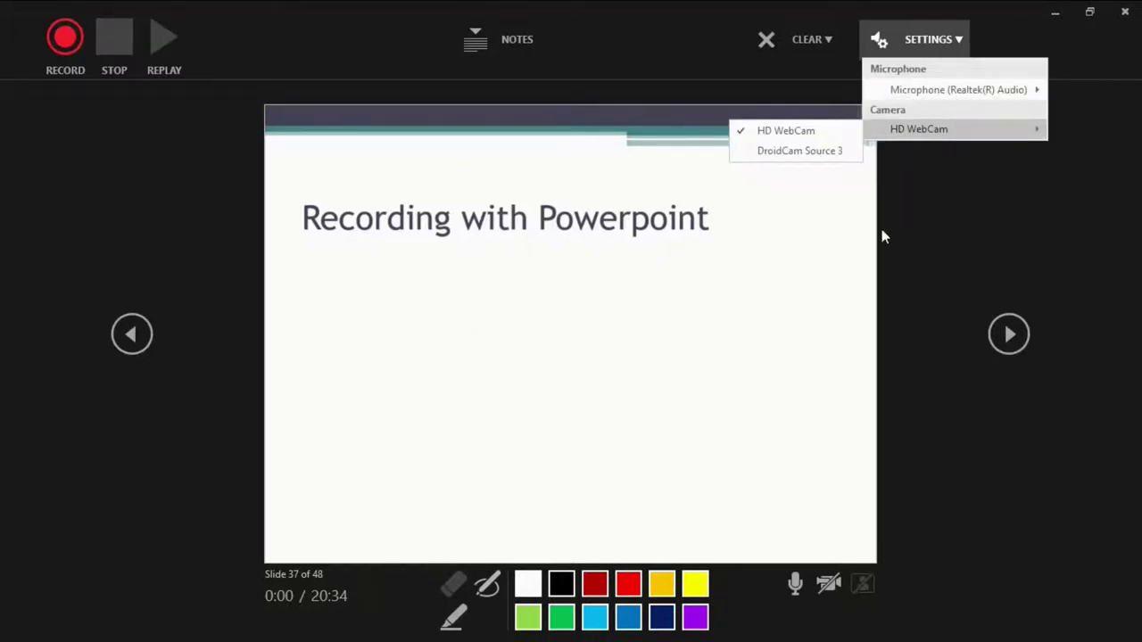
{"action": "left_click", "coordinate": [515, 272]}
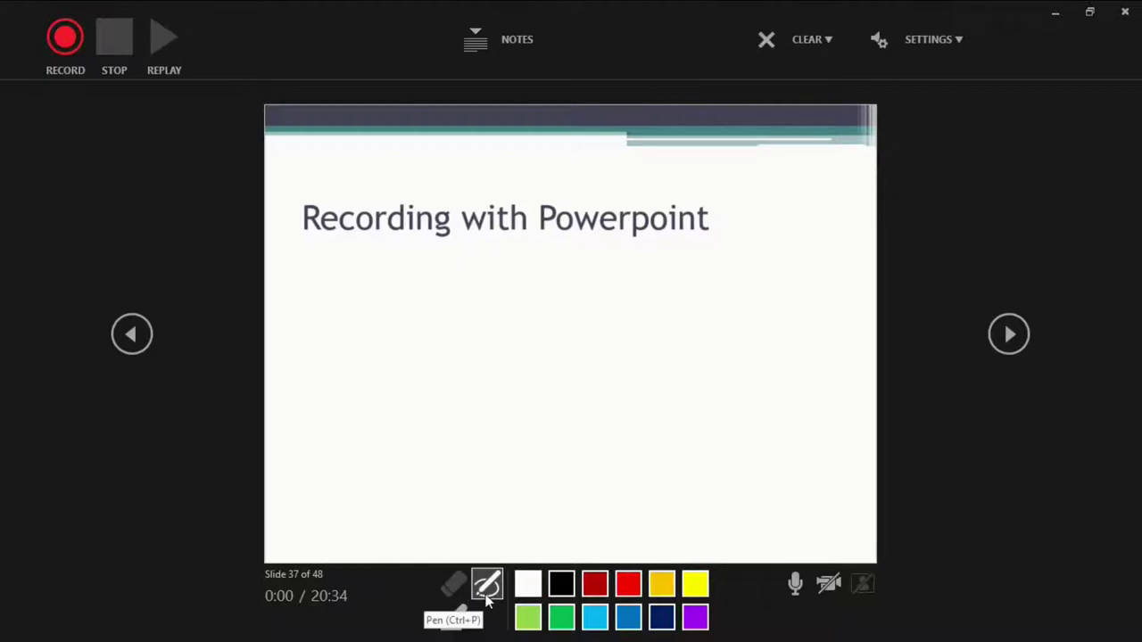
Step: Draw black freehand ink lines and an arc on slide 37, then close the recorder
{"action": "left_click", "coordinate": [556, 592]}
{"action": "mouse_move", "coordinate": [423, 357]}
{"action": "left_mouse_down"}
{"action": "mouse_move", "coordinate": [576, 326]}
{"action": "mouse_move", "coordinate": [755, 403]}
{"action": "mouse_move", "coordinate": [556, 519]}
{"action": "left_mouse_up"}
{"action": "mouse_move", "coordinate": [457, 511]}
{"action": "left_mouse_down"}
{"action": "mouse_move", "coordinate": [370, 372]}
{"action": "mouse_move", "coordinate": [471, 453]}
{"action": "mouse_move", "coordinate": [548, 463]}
{"action": "left_mouse_up"}
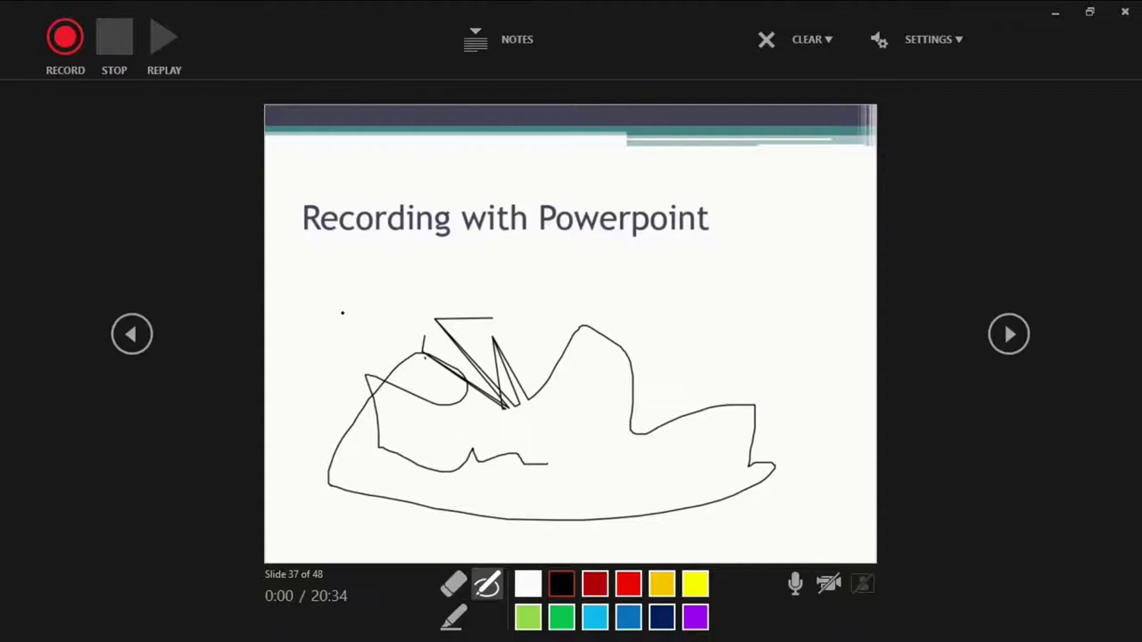
{"action": "left_click_drag", "start_coordinate": [326, 291], "coordinate": [445, 276]}
{"action": "left_click", "coordinate": [487, 585]}
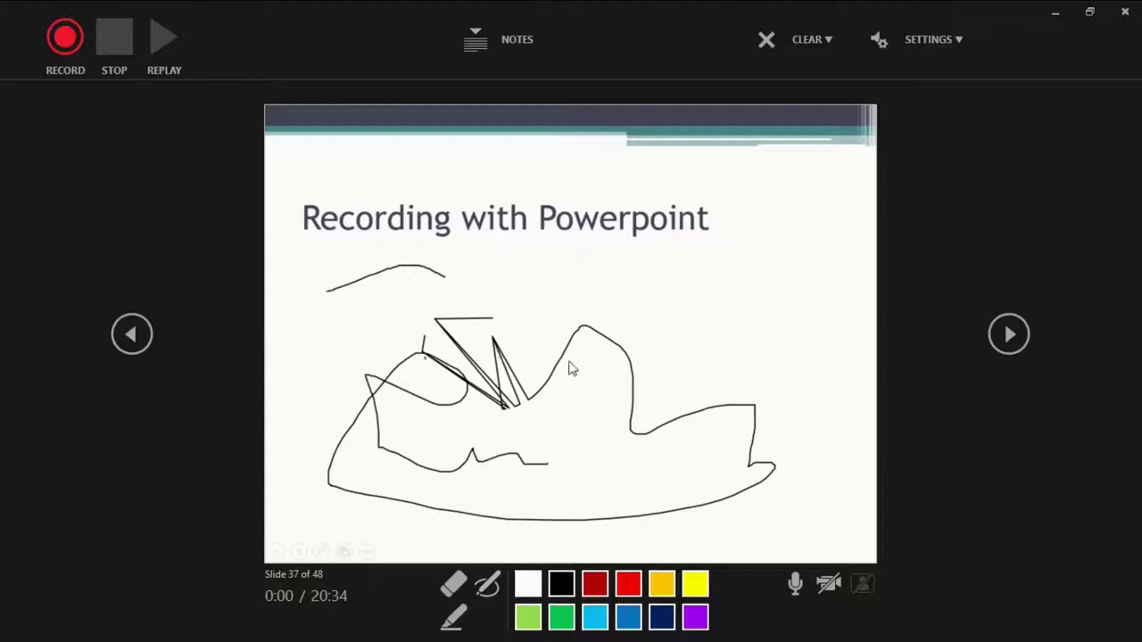
{"action": "key", "text": "Escape"}
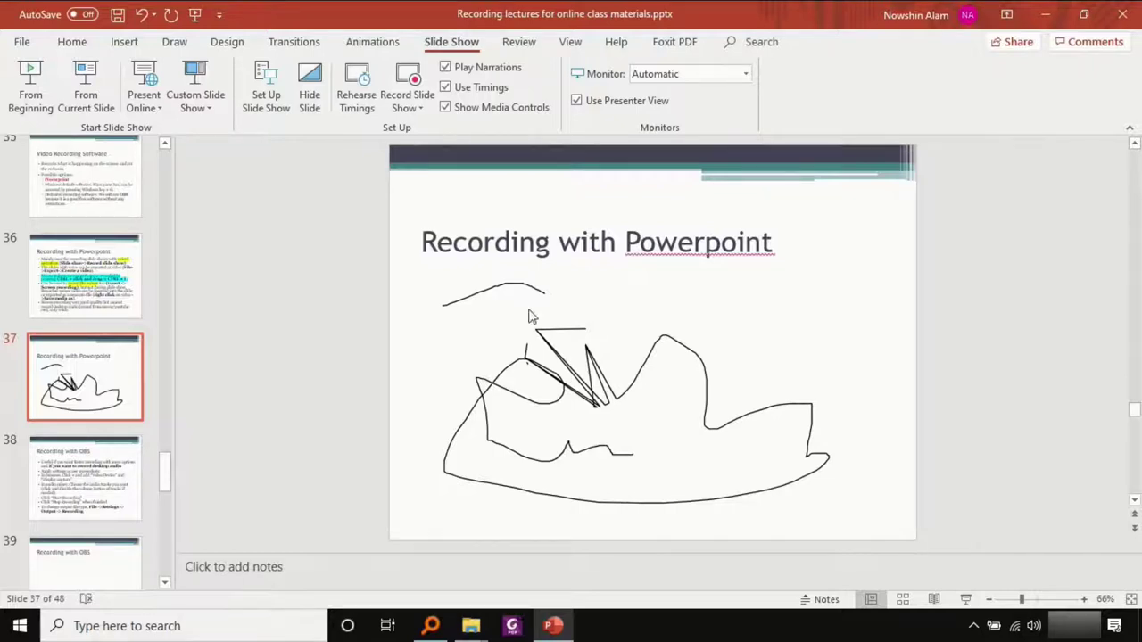
Step: Under Export > Create a Video, keep Full HD (1080p) and Use Recorded Timings and Narrations
{"action": "left_click", "coordinate": [22, 44]}
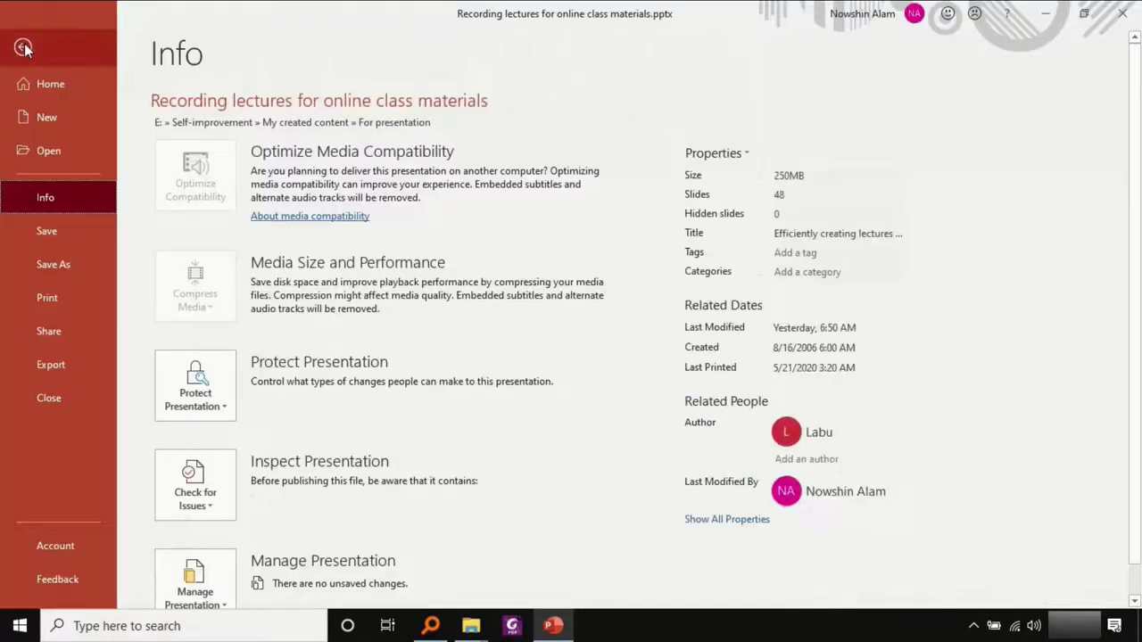
{"action": "left_click", "coordinate": [54, 365]}
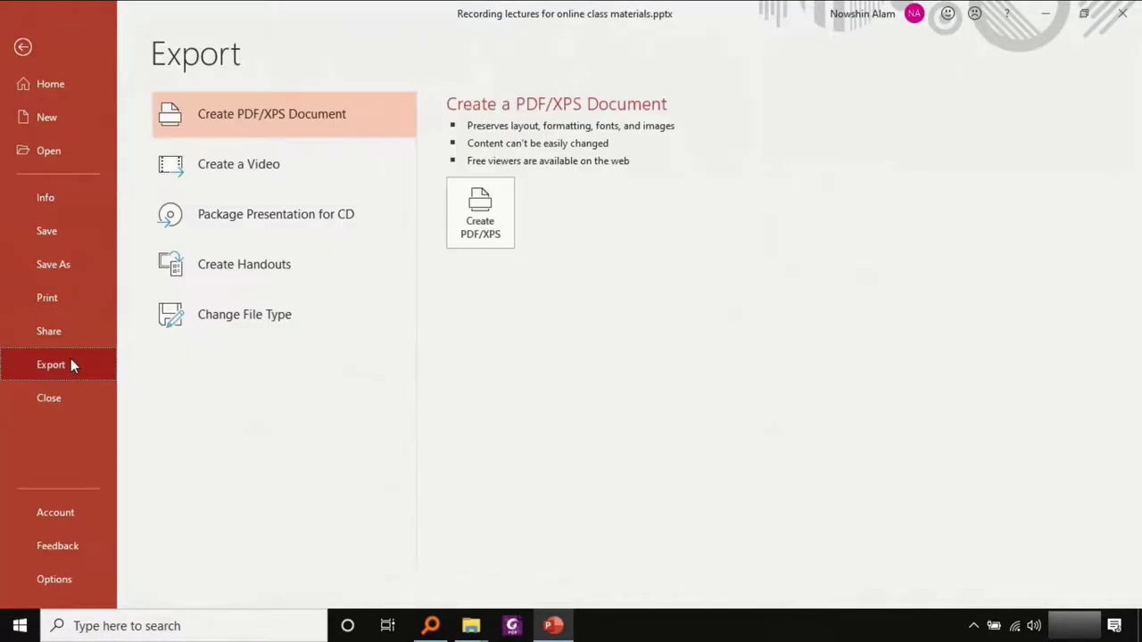
{"action": "left_click", "coordinate": [259, 171]}
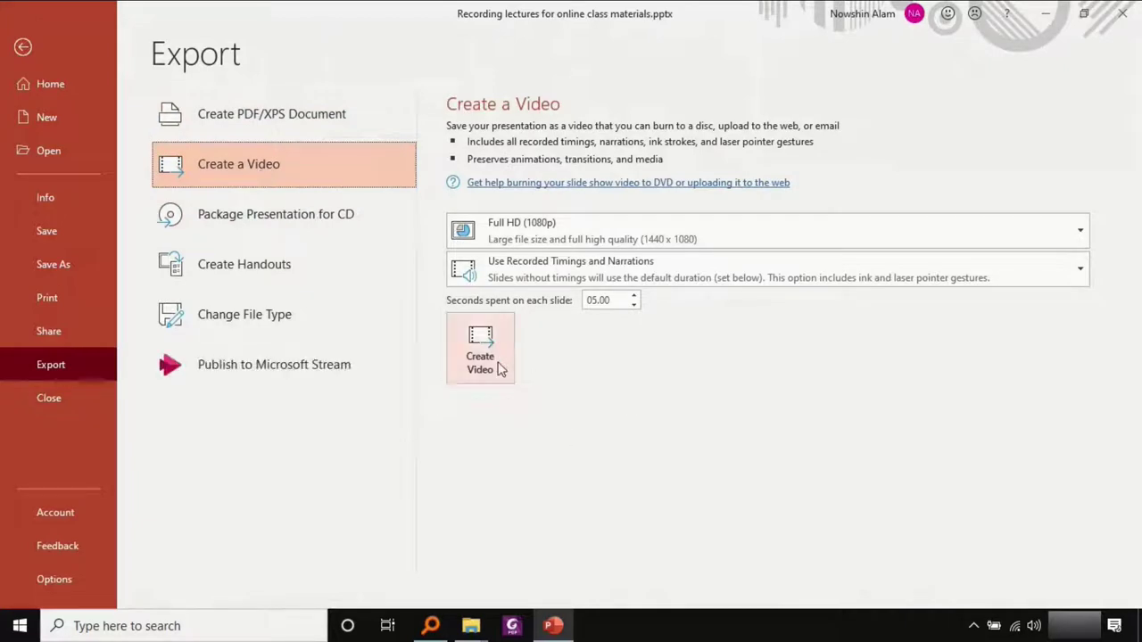
{"action": "left_click", "coordinate": [1062, 229]}
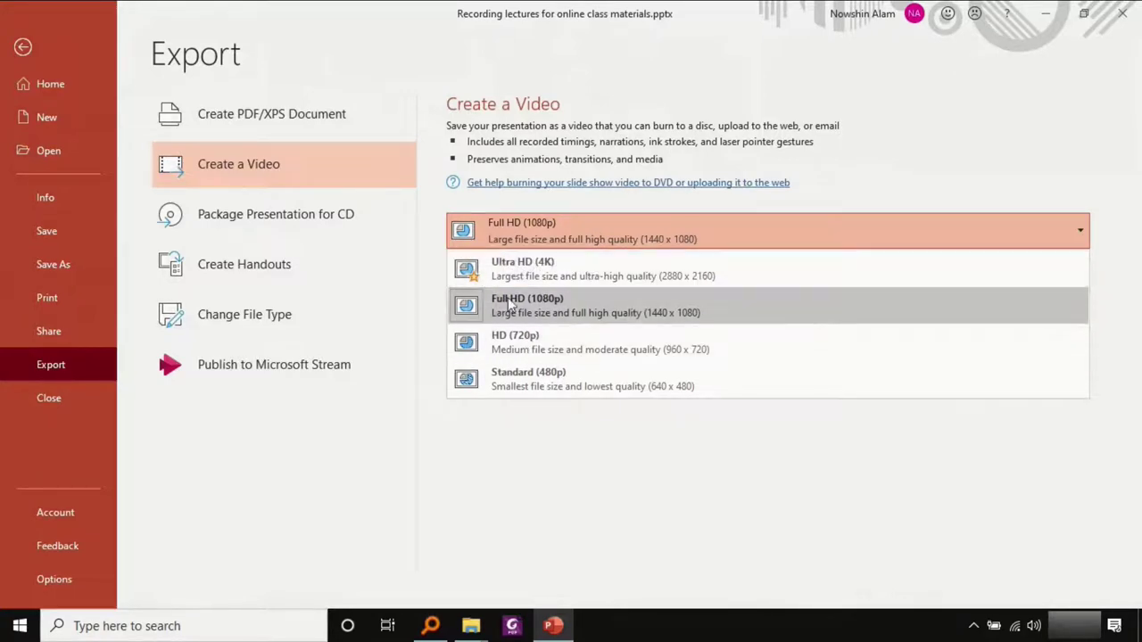
{"action": "left_click", "coordinate": [398, 427]}
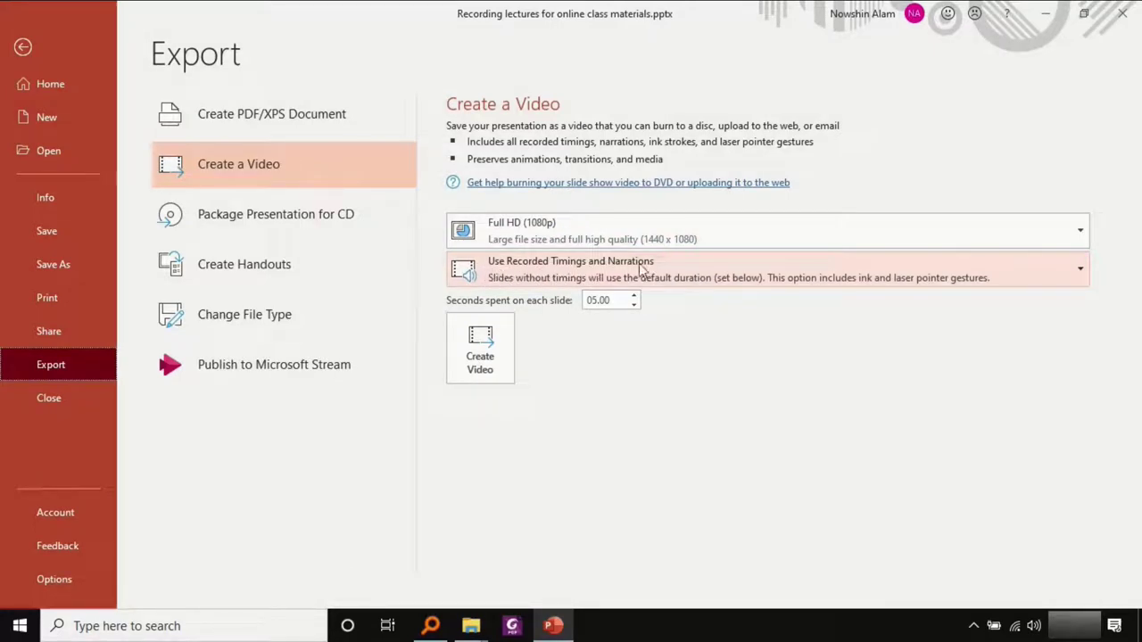
{"action": "left_click", "coordinate": [1082, 273]}
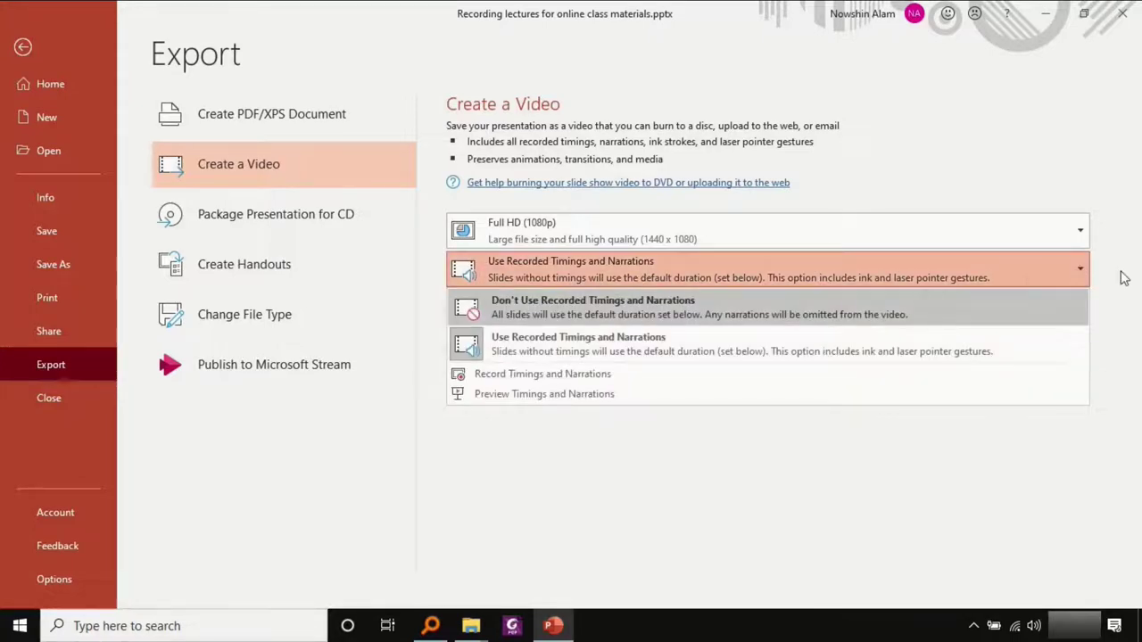
{"action": "left_click", "coordinate": [1073, 278]}
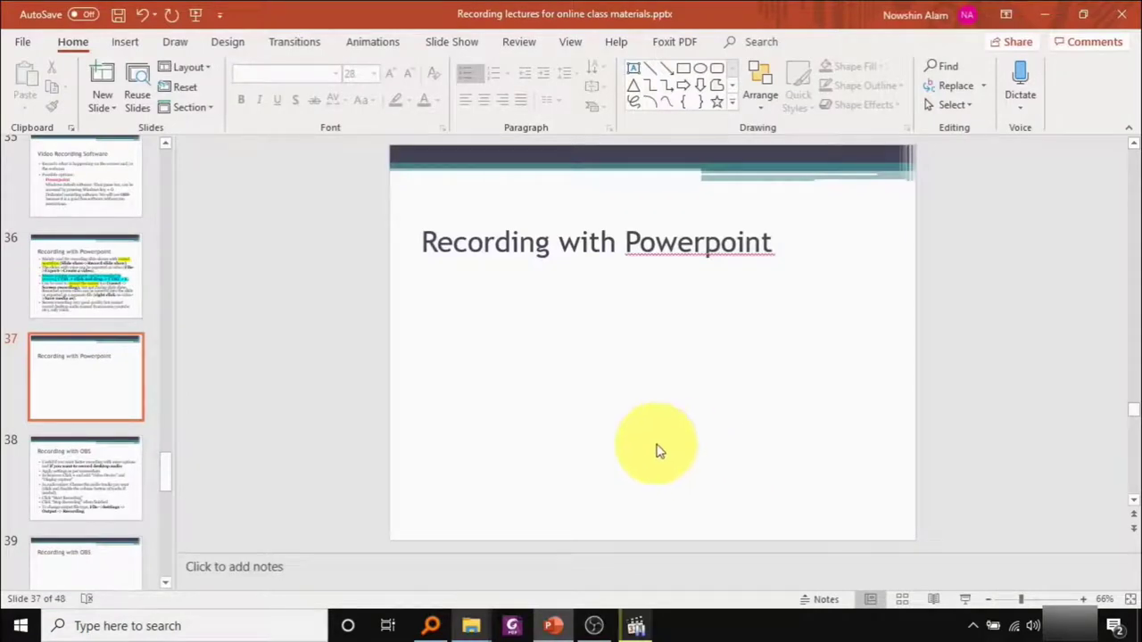
Step: Launch Screen Recording from the Insert tab's Media group
{"action": "left_click", "coordinate": [125, 41]}
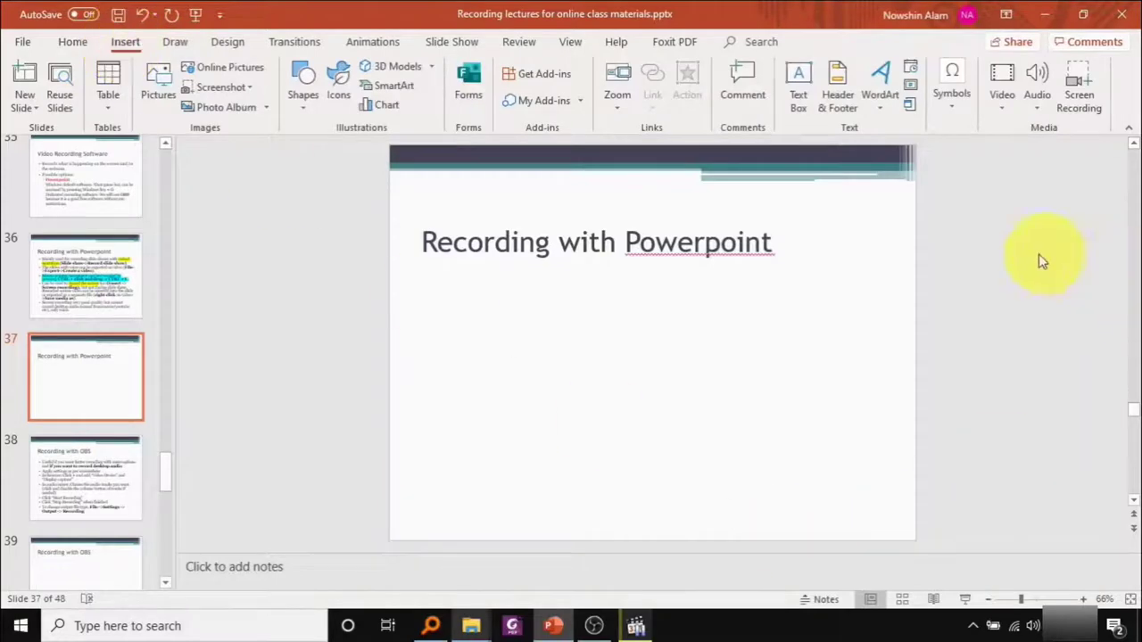
{"action": "left_click", "coordinate": [1085, 92]}
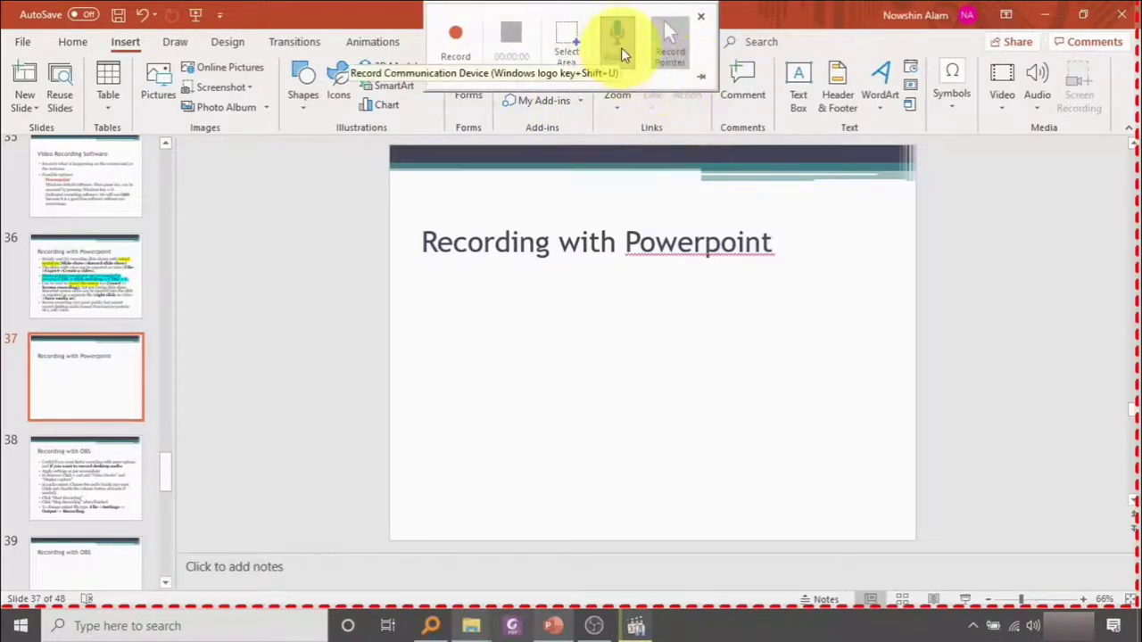
Step: Turn Audio on and Record Pointer off, then select the full screen as the recording area
{"action": "left_click", "coordinate": [674, 48]}
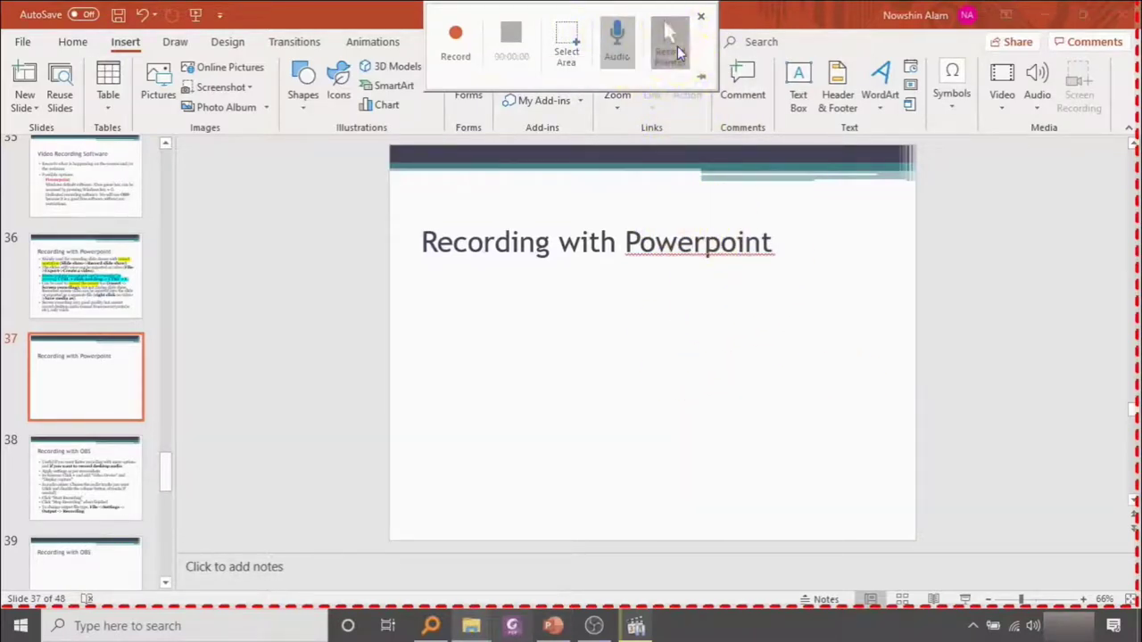
{"action": "left_click", "coordinate": [677, 45]}
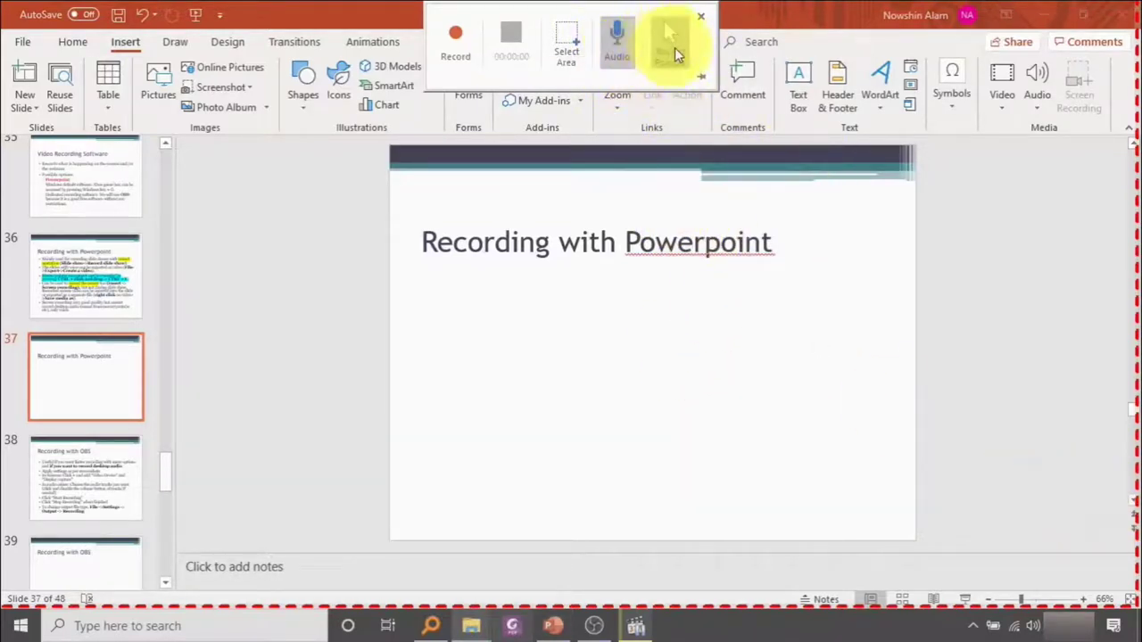
{"action": "left_click", "coordinate": [672, 47]}
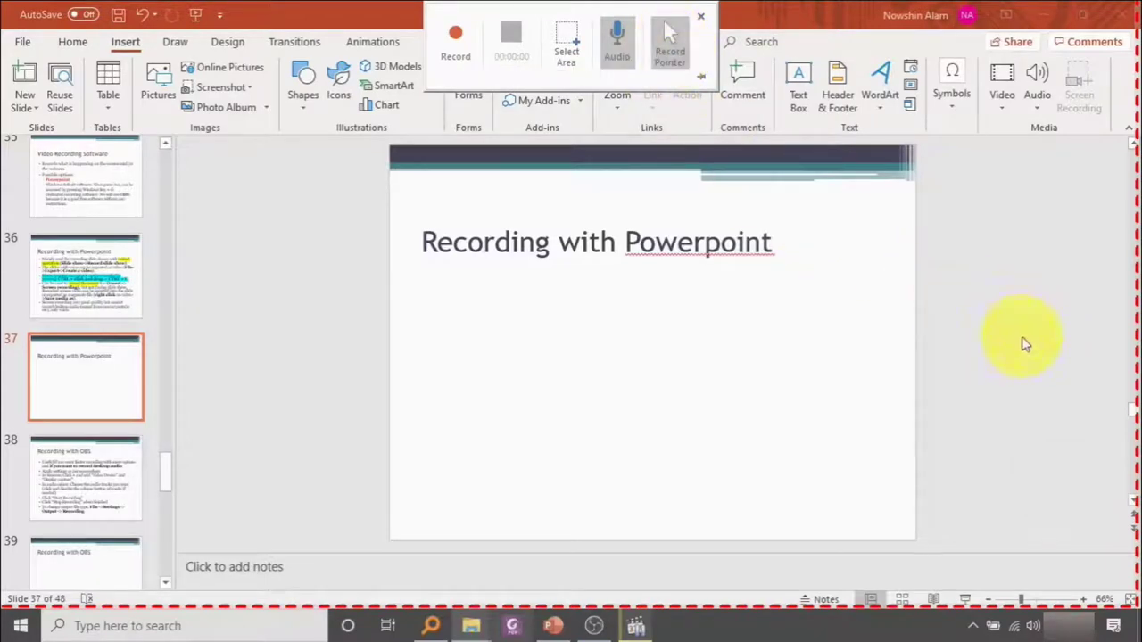
{"action": "left_click", "coordinate": [672, 44]}
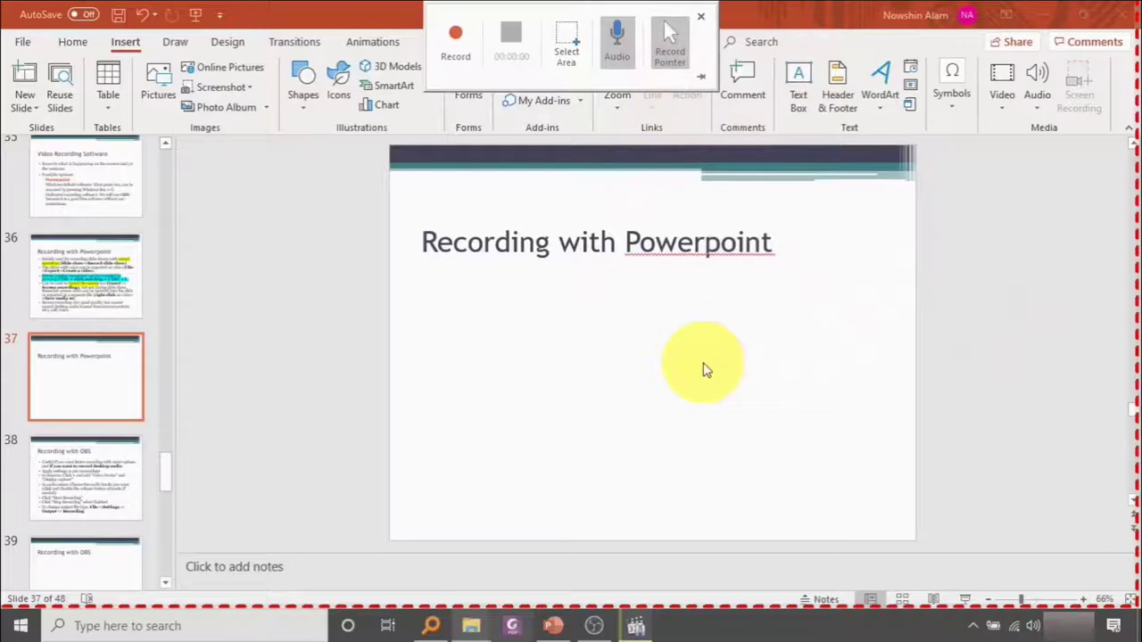
{"action": "left_click", "coordinate": [615, 43]}
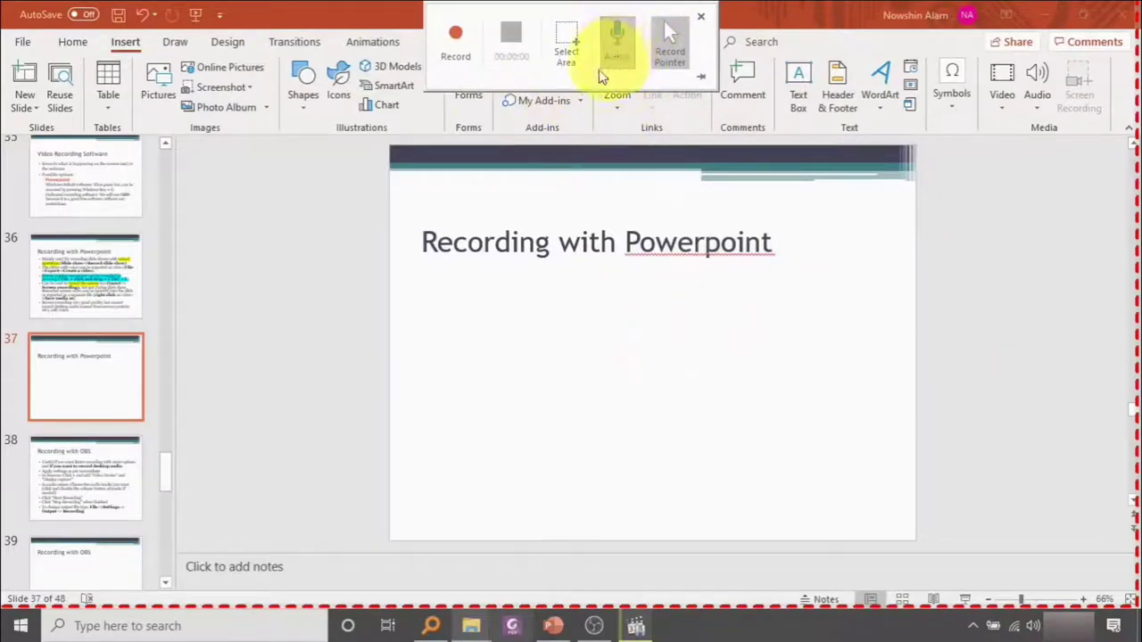
{"action": "left_click", "coordinate": [668, 35]}
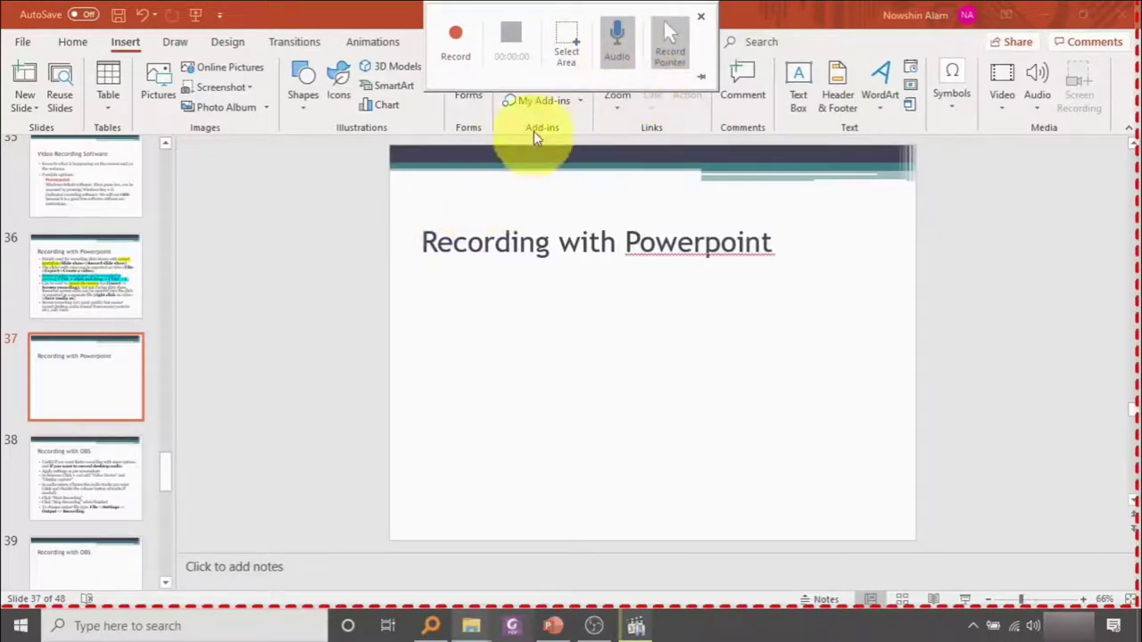
{"action": "left_click", "coordinate": [568, 49]}
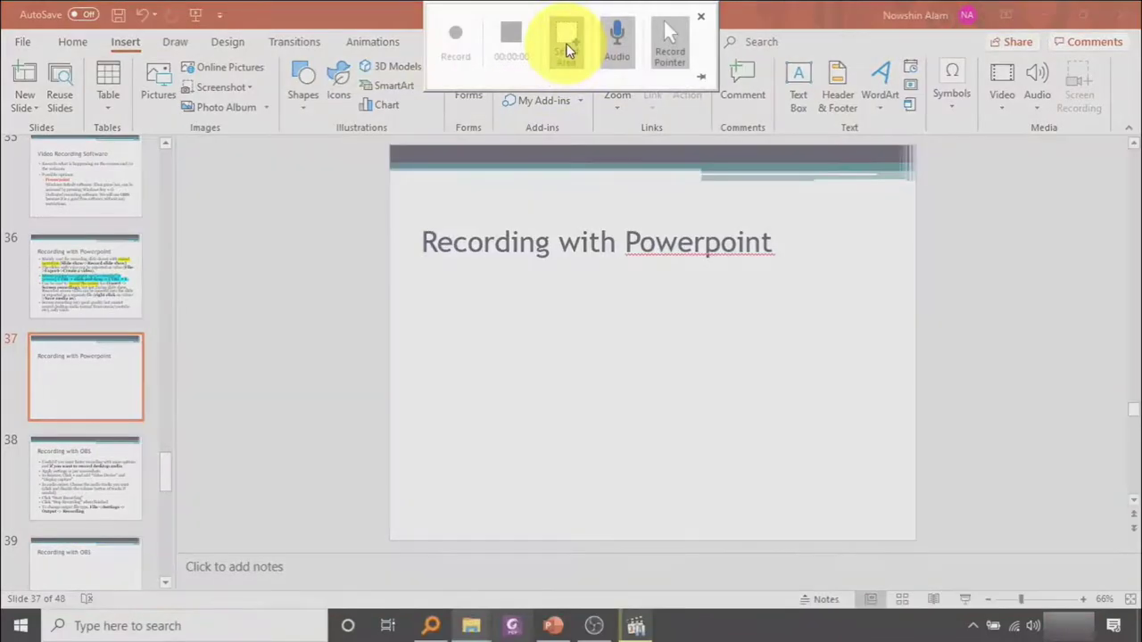
{"action": "left_click_drag", "start_coordinate": [7, 7], "coordinate": [1133, 606]}
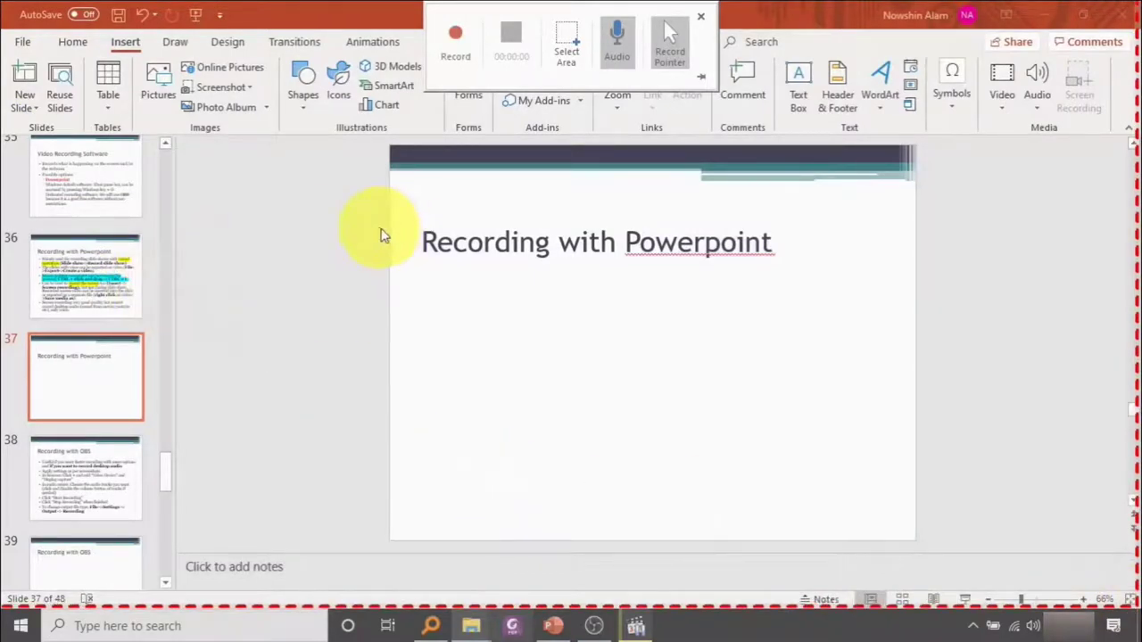
Step: Start recording the full-screen area and let the countdown finish
{"action": "left_click", "coordinate": [456, 40]}
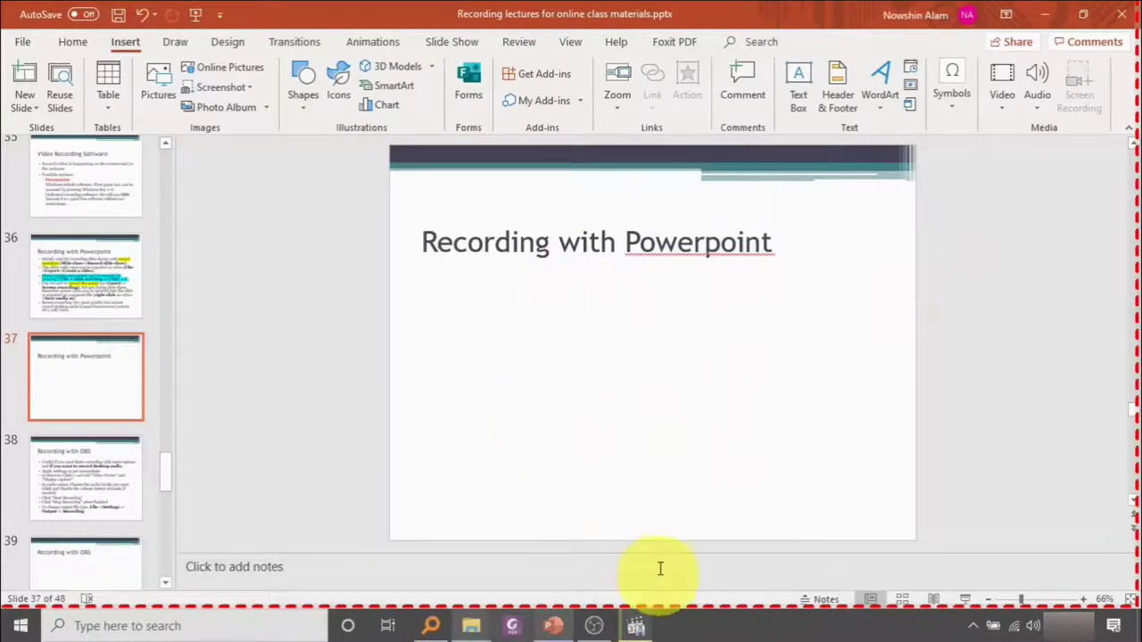
Step: Play Terminal_D.mp3 in Media Player Classic until 00:12, close it, and stop the recording
{"action": "left_click", "coordinate": [639, 624]}
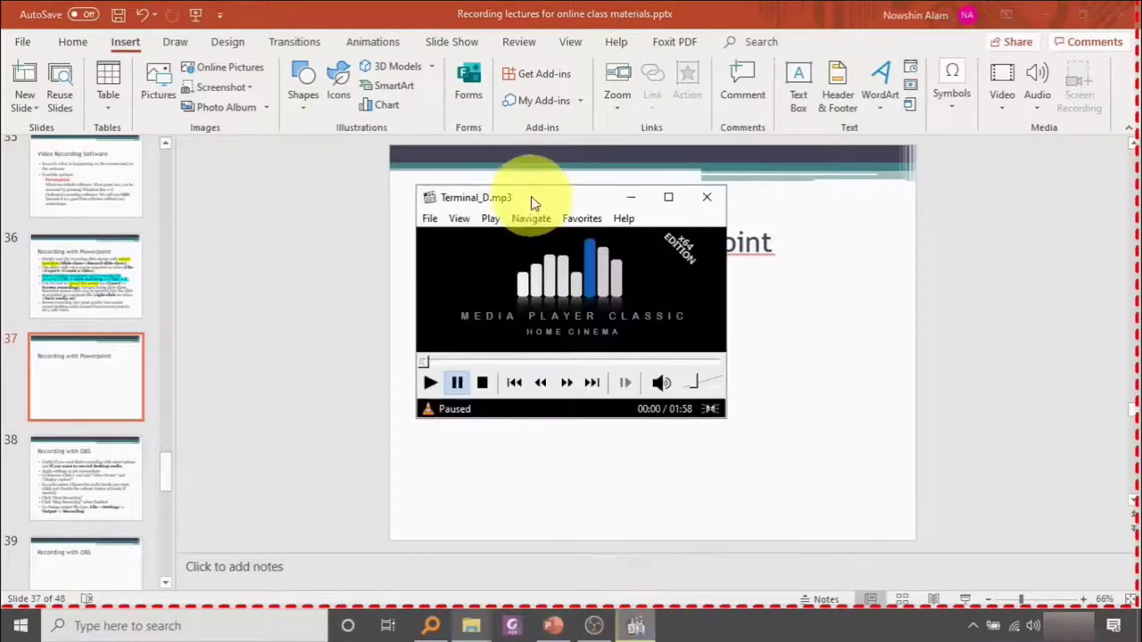
{"action": "left_click_drag", "start_coordinate": [531, 201], "coordinate": [332, 208]}
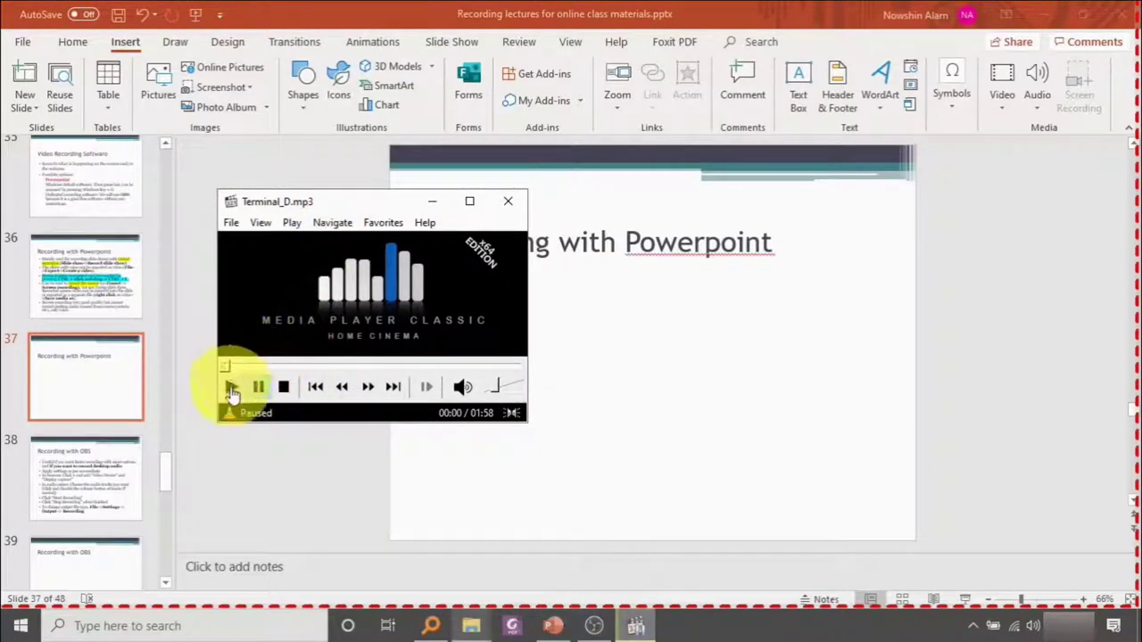
{"action": "left_click", "coordinate": [232, 389]}
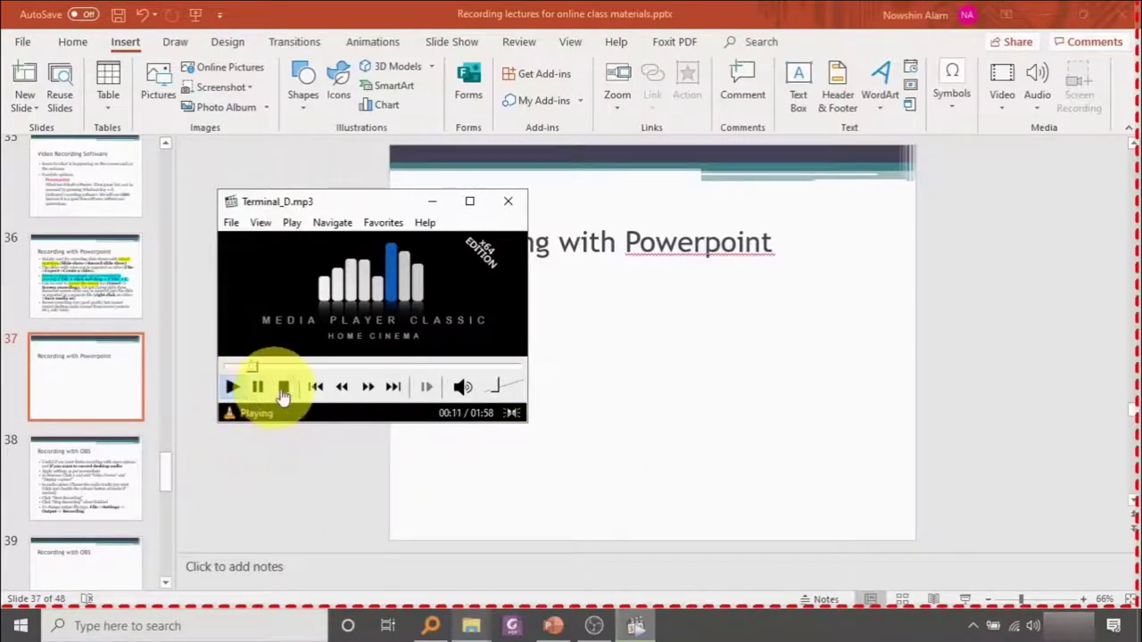
{"action": "left_click", "coordinate": [258, 389]}
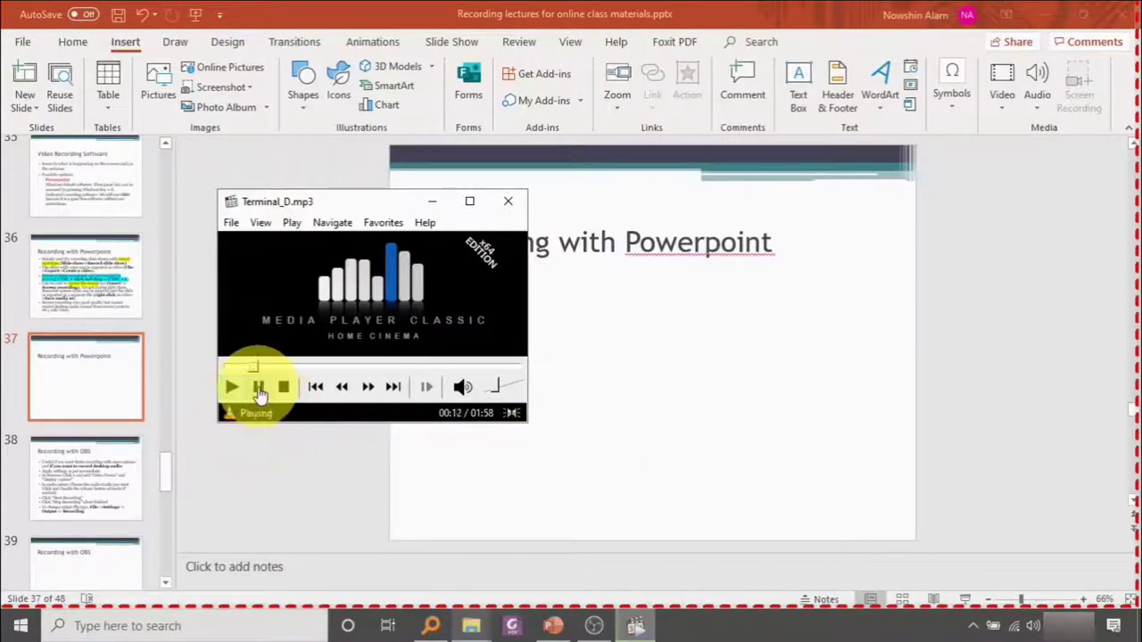
{"action": "left_click", "coordinate": [508, 200]}
{"action": "mouse_move", "coordinate": [553, 9]}
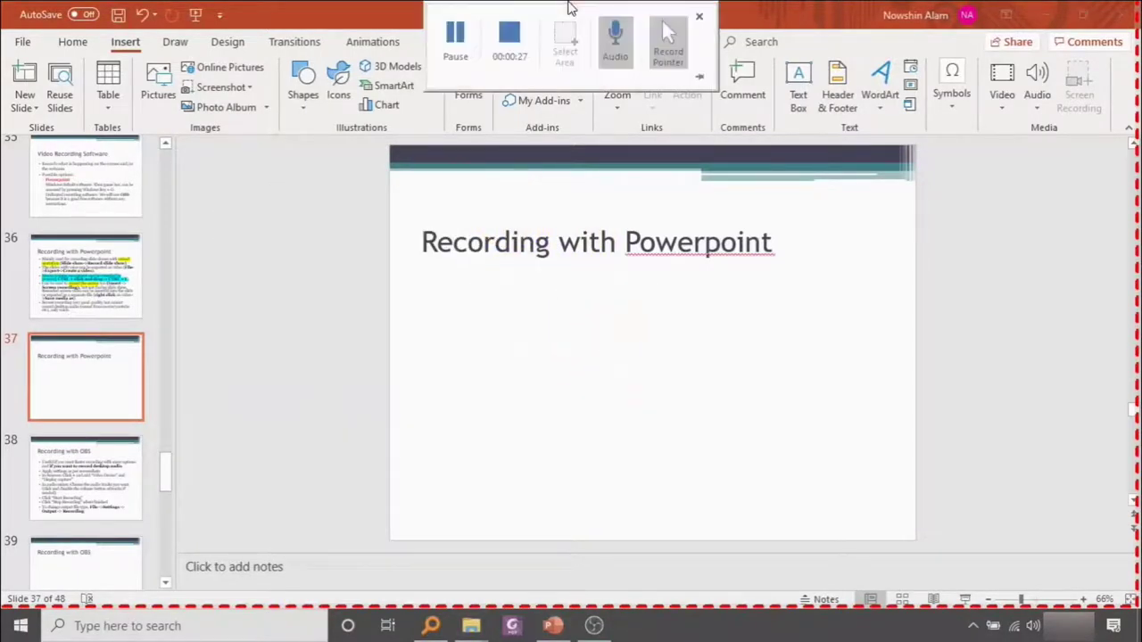
{"action": "left_click", "coordinate": [513, 38]}
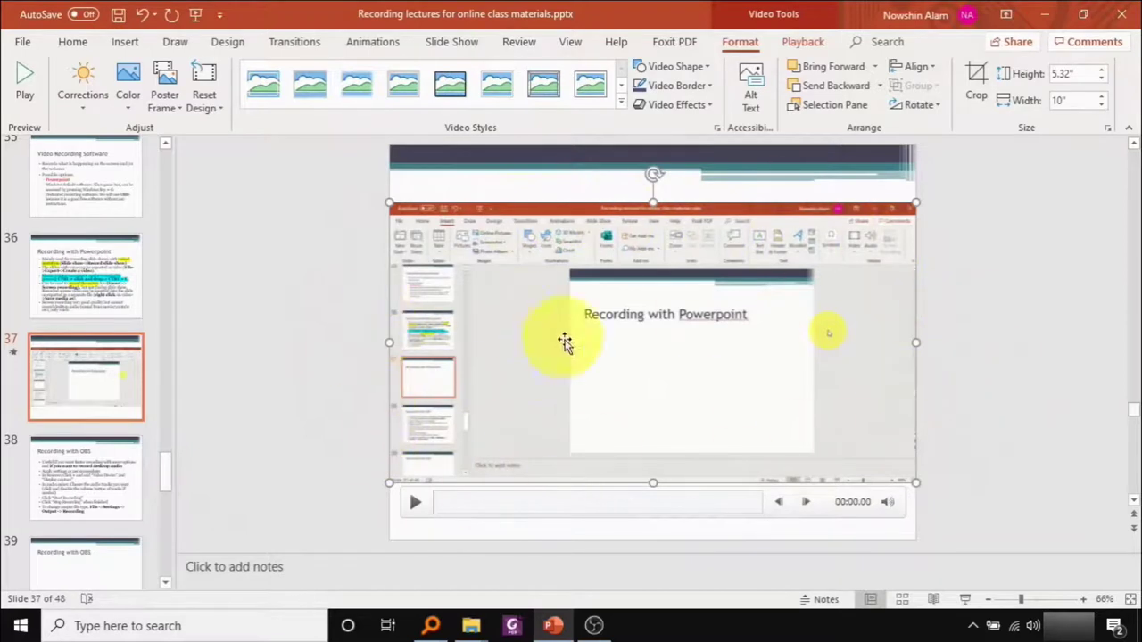
Step: Play the embedded slide 37 video, pause it, jump to about 00:10, and resume playback
{"action": "left_click", "coordinate": [417, 511]}
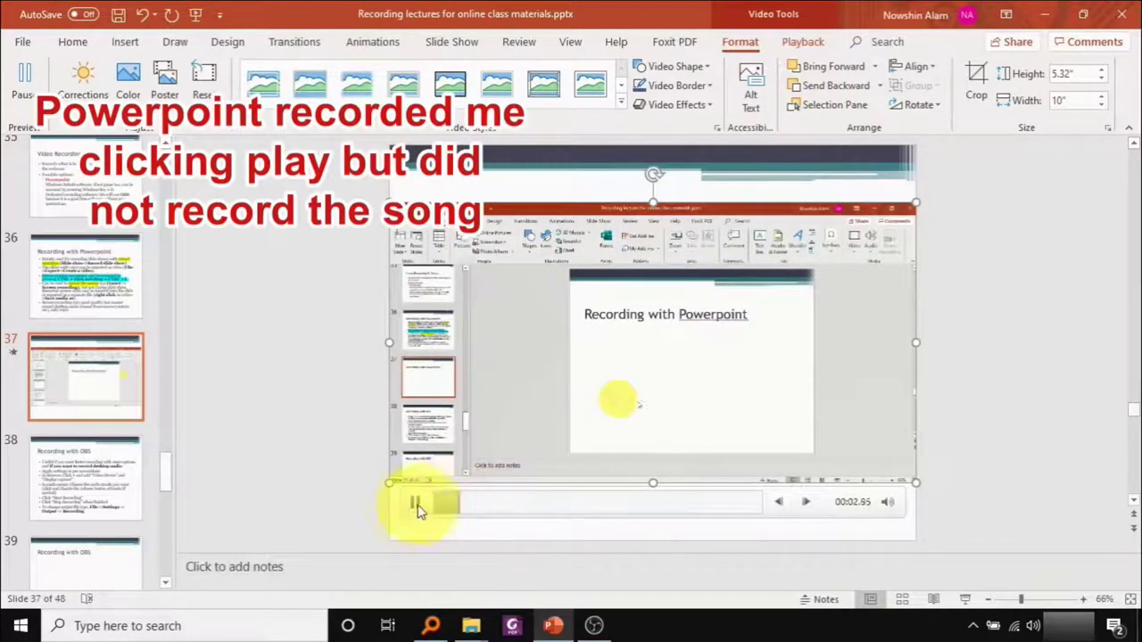
{"action": "left_click", "coordinate": [418, 510]}
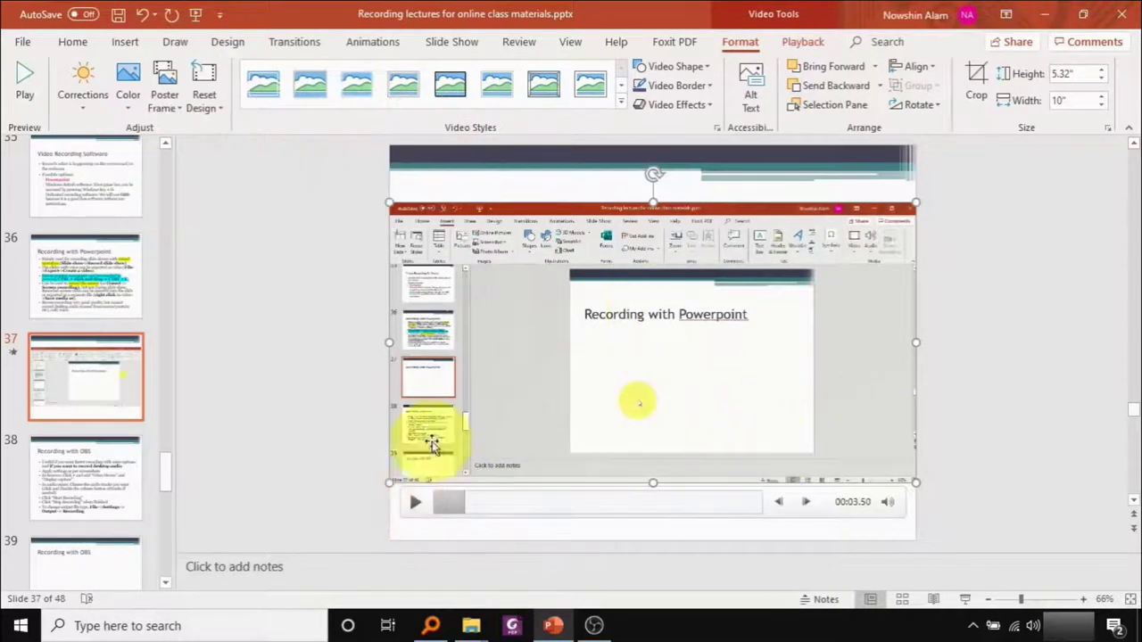
{"action": "left_click", "coordinate": [526, 507]}
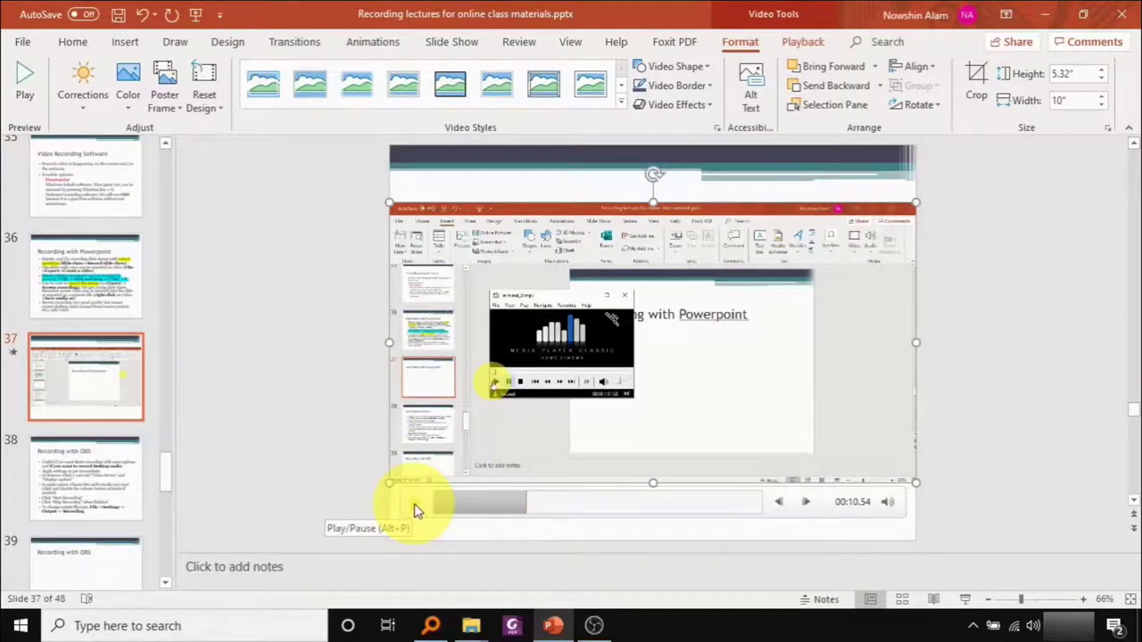
{"action": "left_click", "coordinate": [415, 503]}
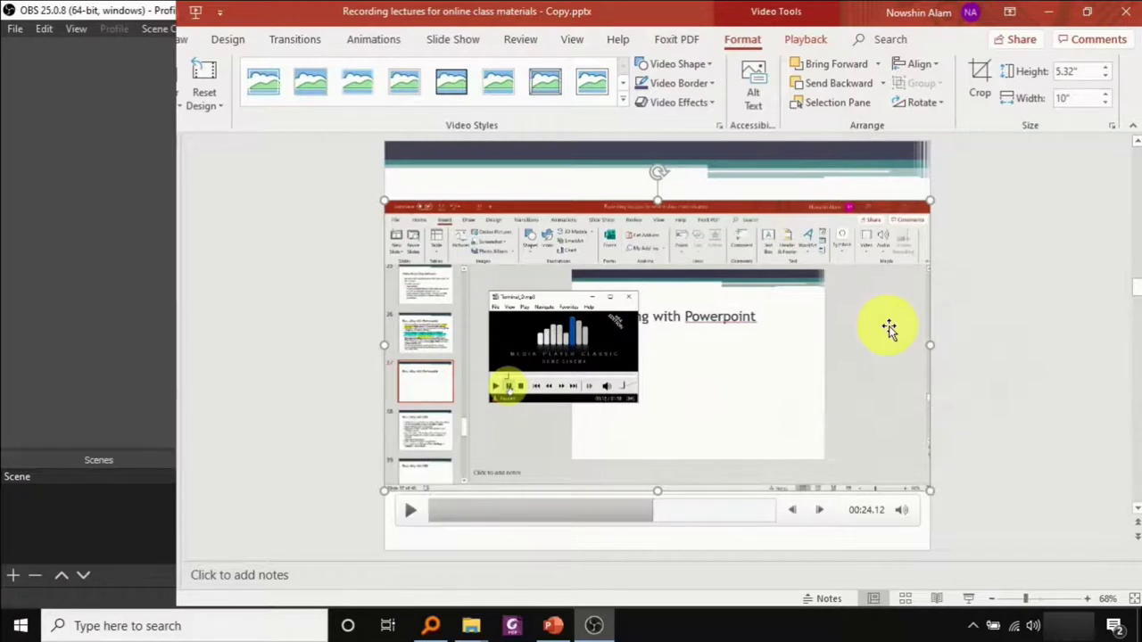
Step: Export the slide 37 video with Save Media as, keeping the name Media1.mp4 in Videos
{"action": "right_click", "coordinate": [889, 328]}
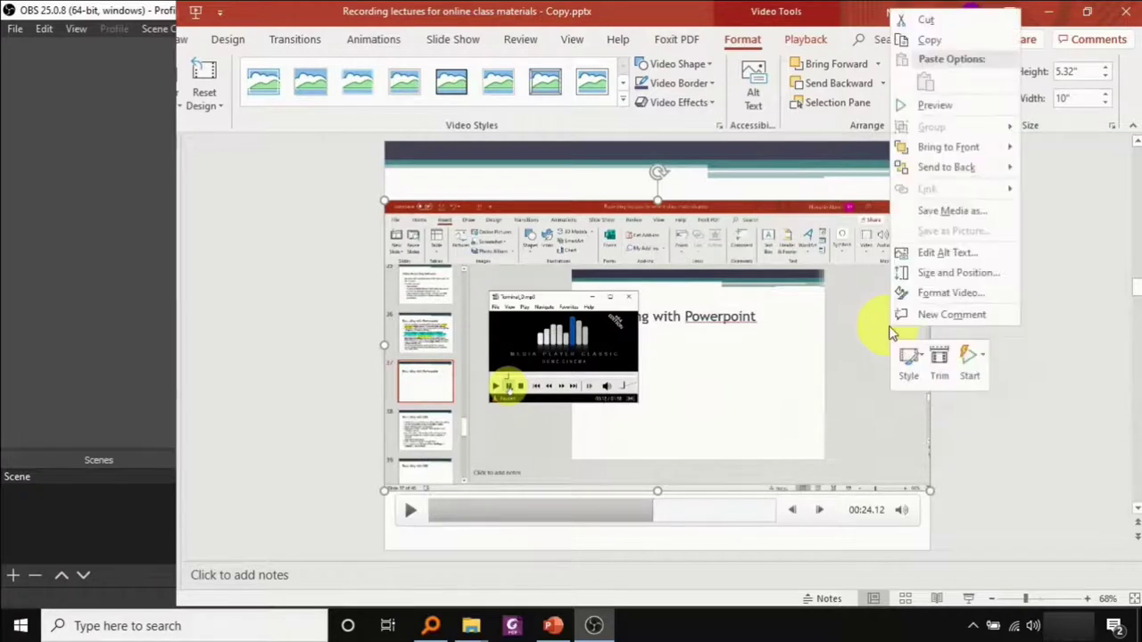
{"action": "left_click", "coordinate": [907, 220]}
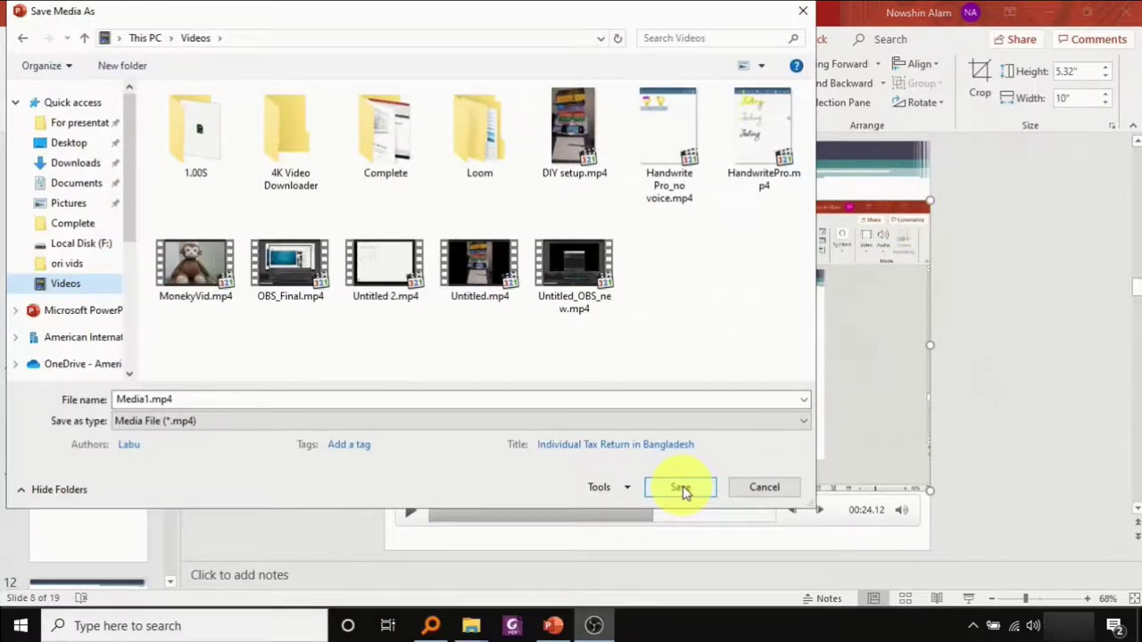
{"action": "left_click", "coordinate": [681, 487]}
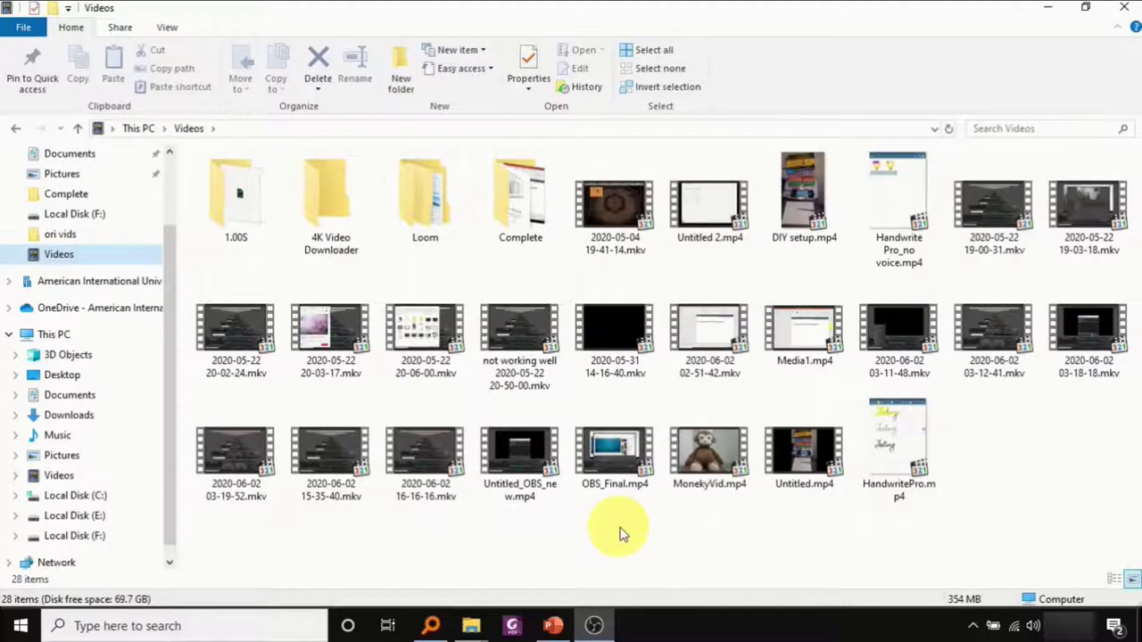
Step: Play Media1.mp4 from Videos, skip ahead to 00:26, then close it and return to PowerPoint
{"action": "left_click", "coordinate": [800, 330]}
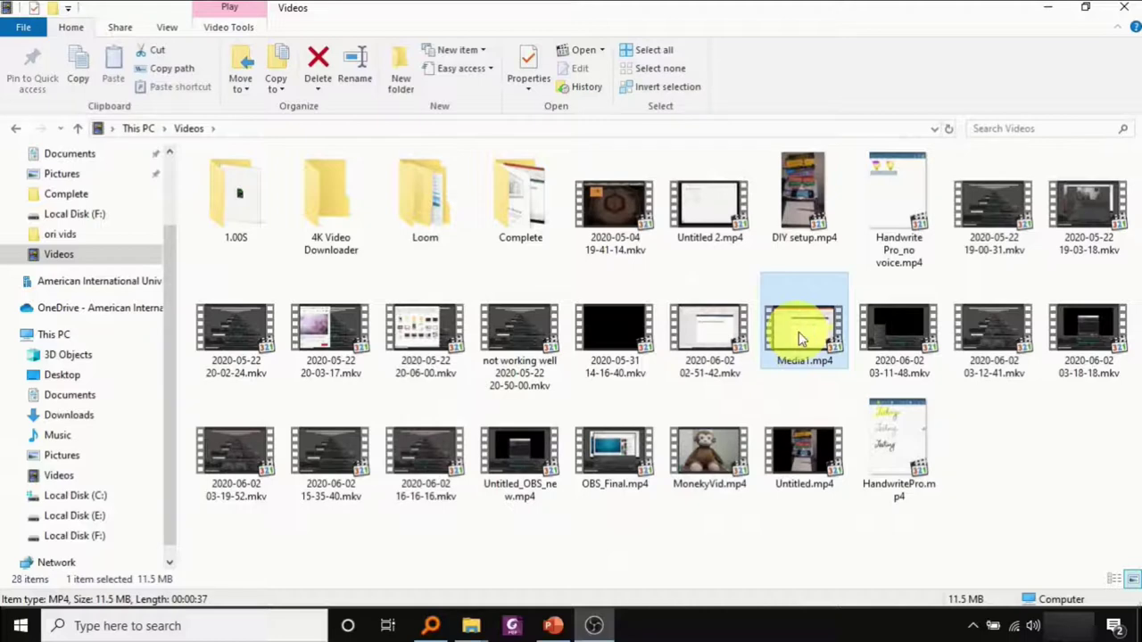
{"action": "double_click", "coordinate": [799, 332]}
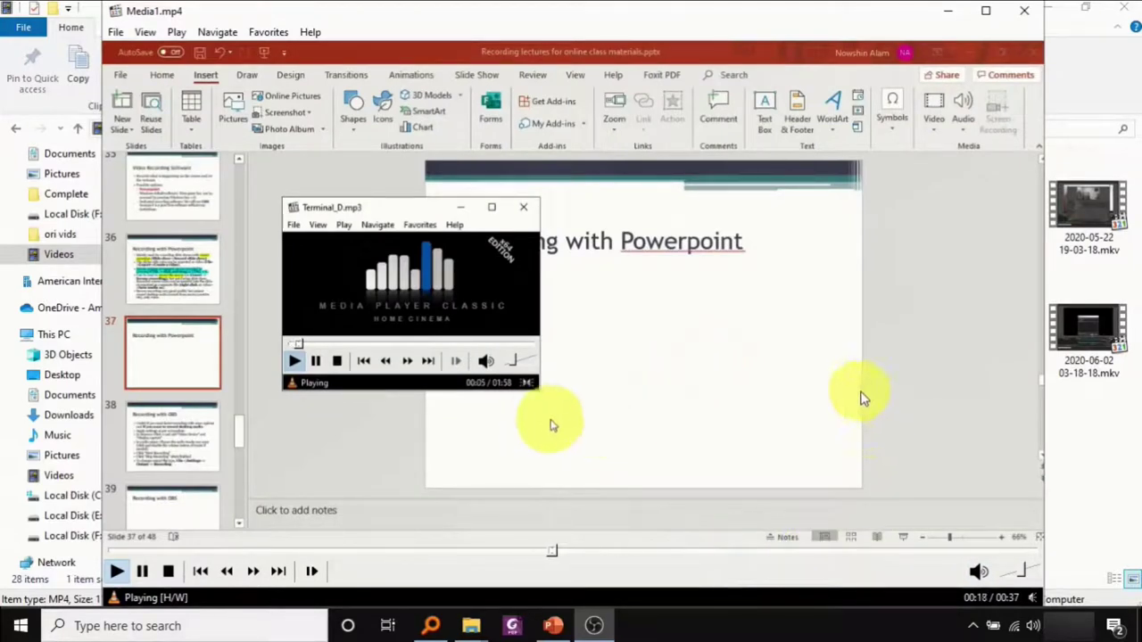
{"action": "left_click", "coordinate": [897, 551]}
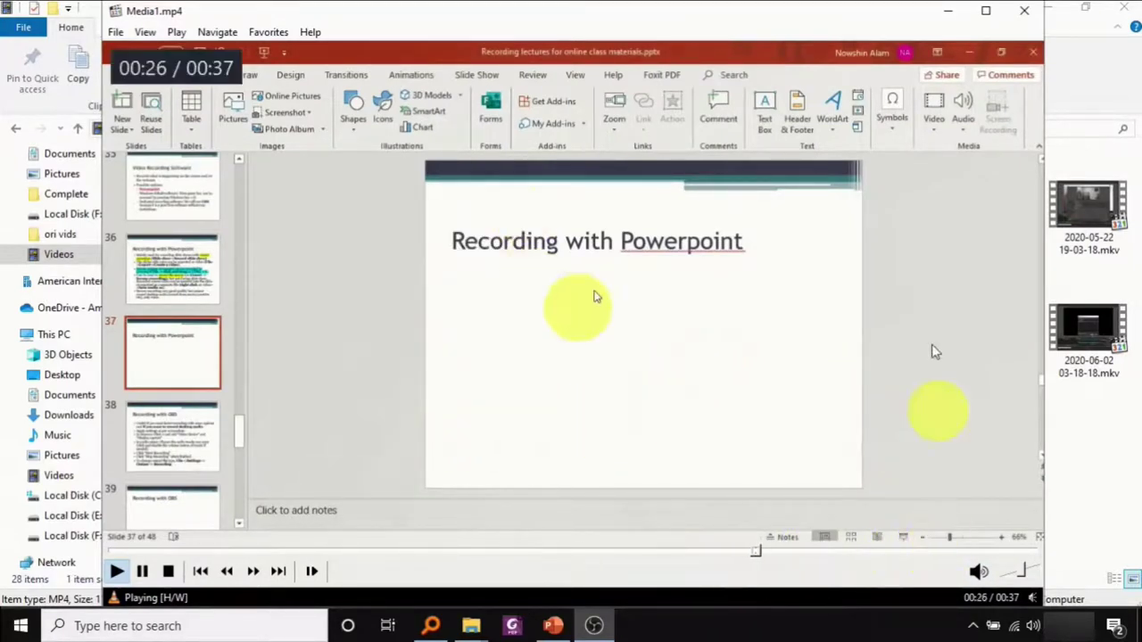
{"action": "key", "text": "alt+F4"}
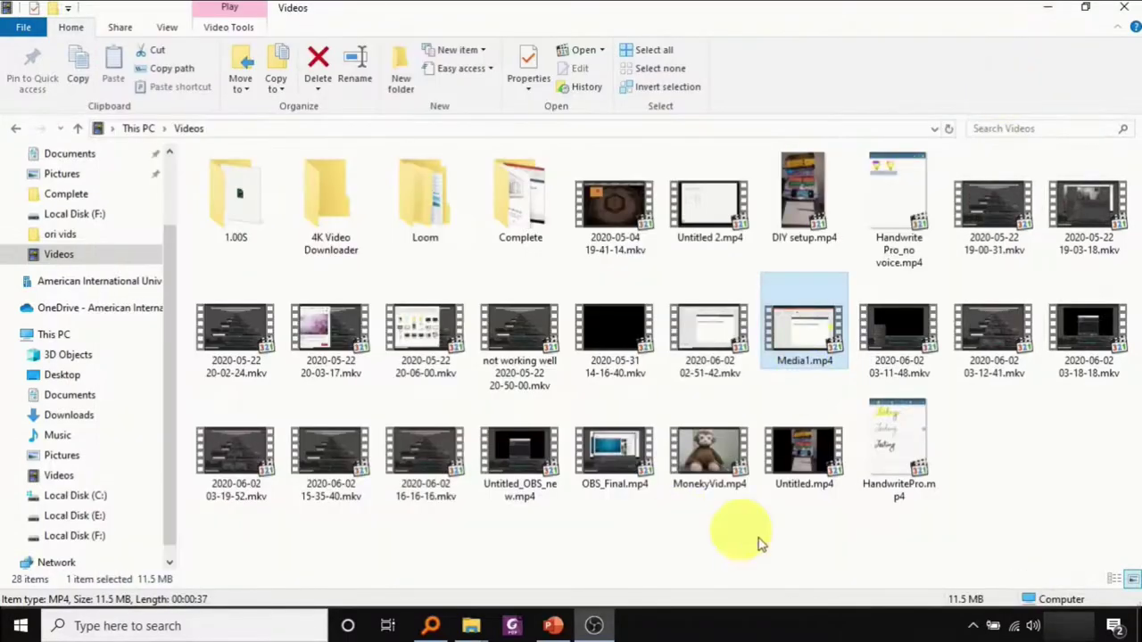
{"action": "left_click", "coordinate": [593, 579]}
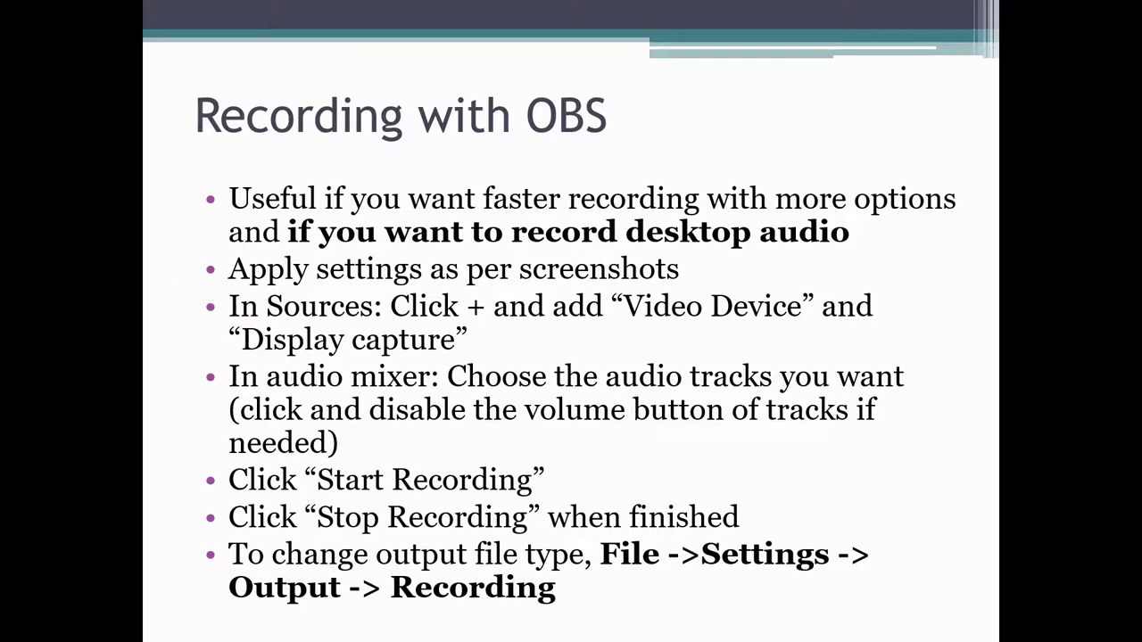
Step: Advance the slide show to the OBS settings screenshots slide
{"action": "key", "text": "Right"}
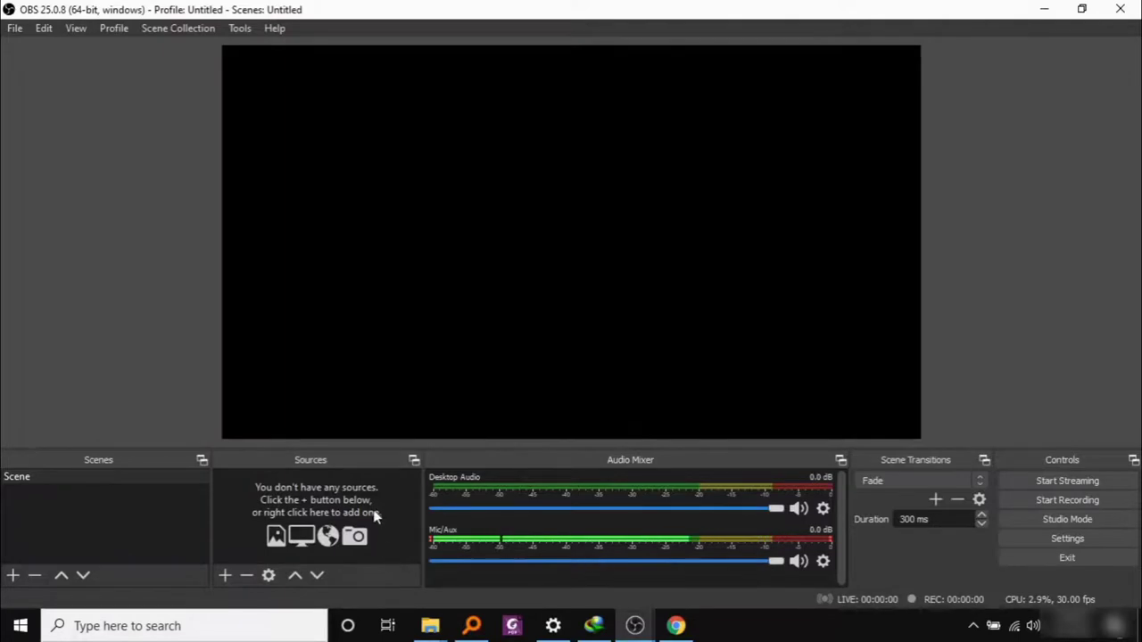
Step: Add a Window Capture source capturing the chrome.exe YouTube window
{"action": "left_click", "coordinate": [225, 576]}
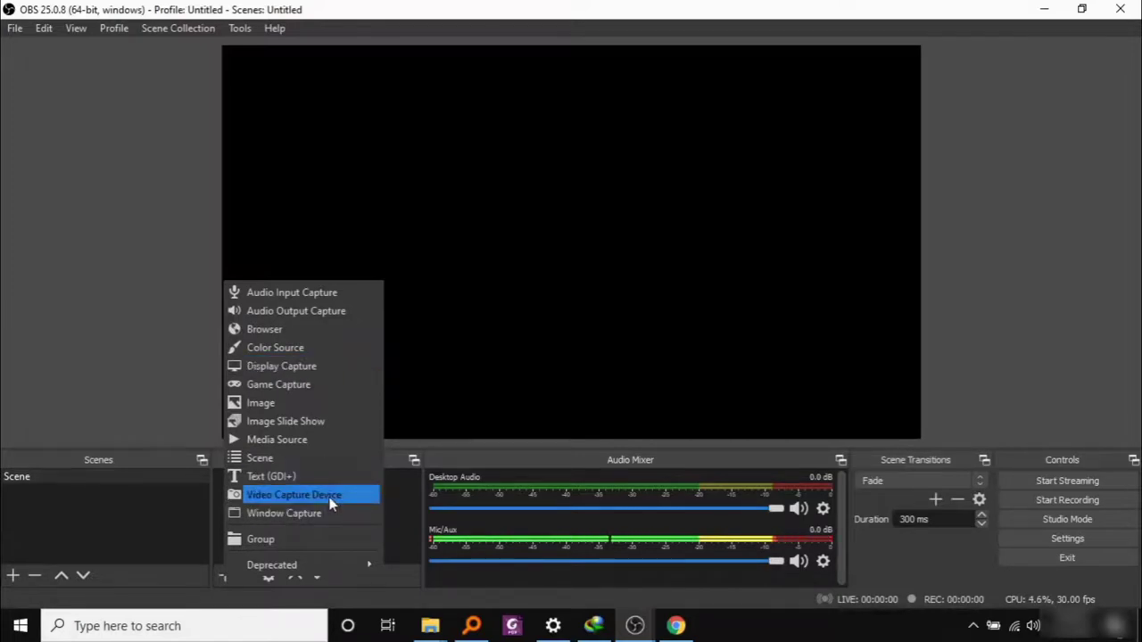
{"action": "left_click", "coordinate": [270, 515]}
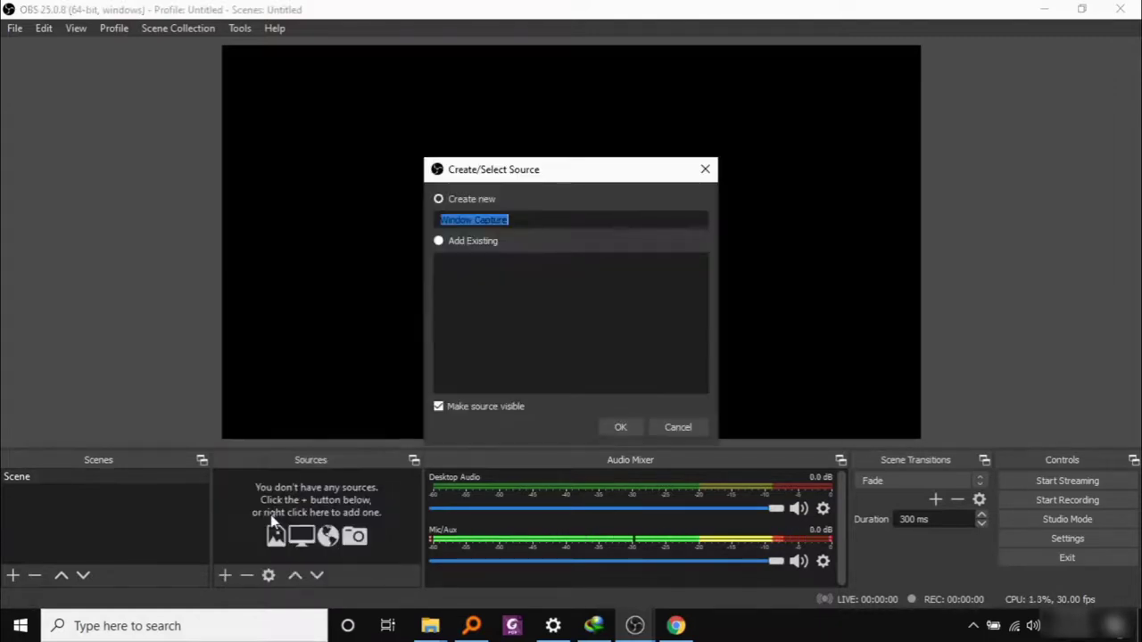
{"action": "left_click", "coordinate": [620, 427]}
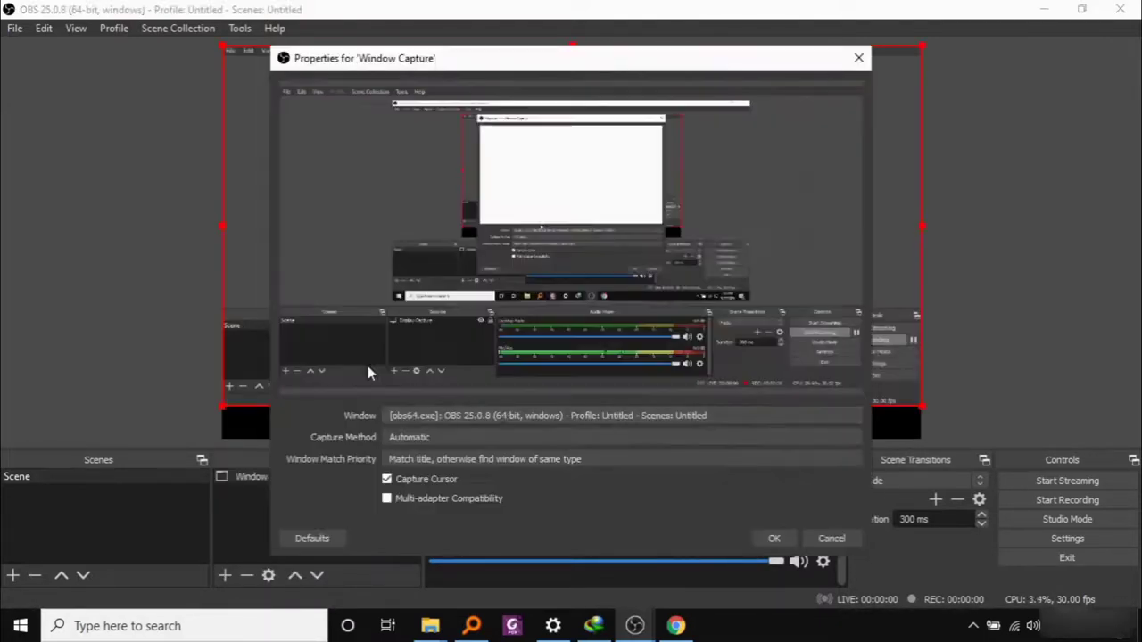
{"action": "left_click", "coordinate": [528, 416]}
{"action": "left_click", "coordinate": [527, 441]}
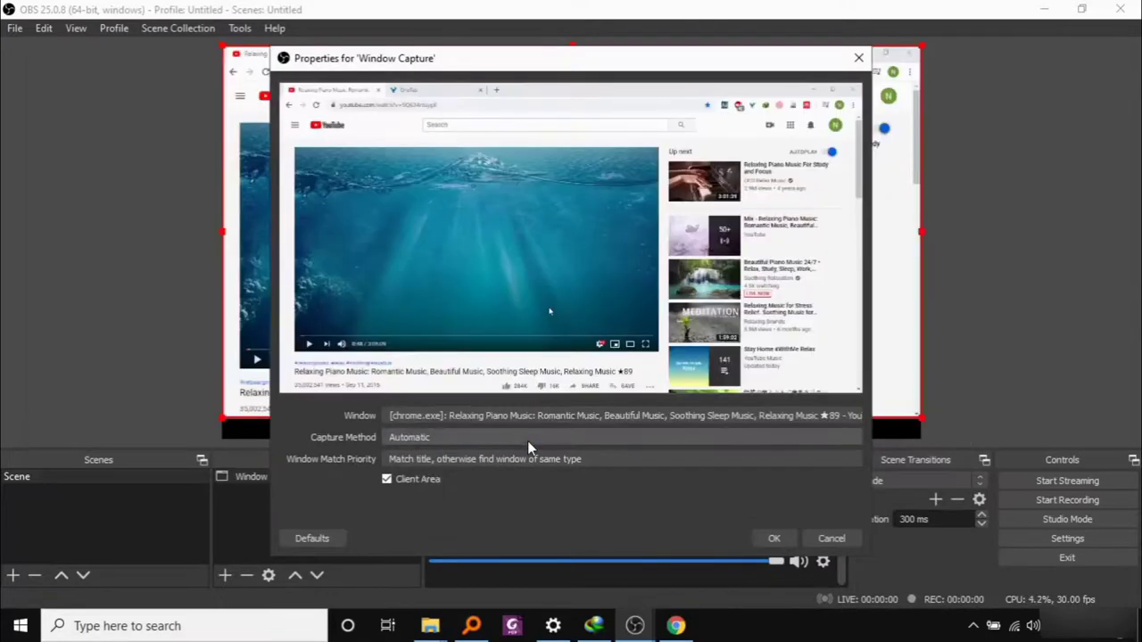
{"action": "left_click", "coordinate": [773, 539]}
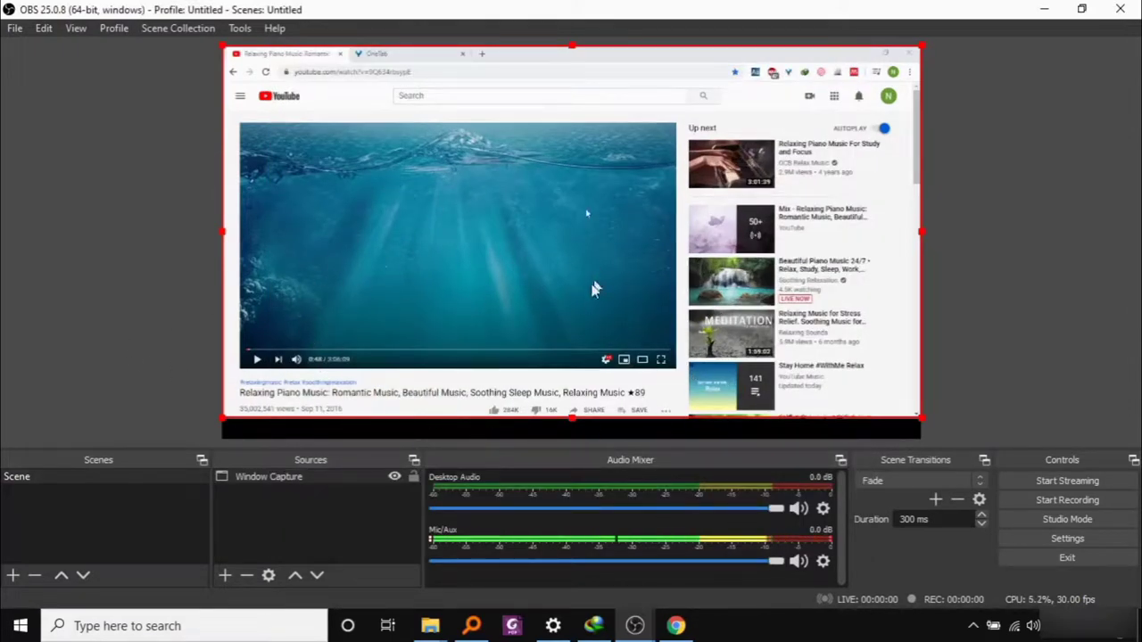
Step: Add a Video Capture Device source, trying Iriun Webcam before settling on HD WebCam
{"action": "left_click", "coordinate": [224, 579]}
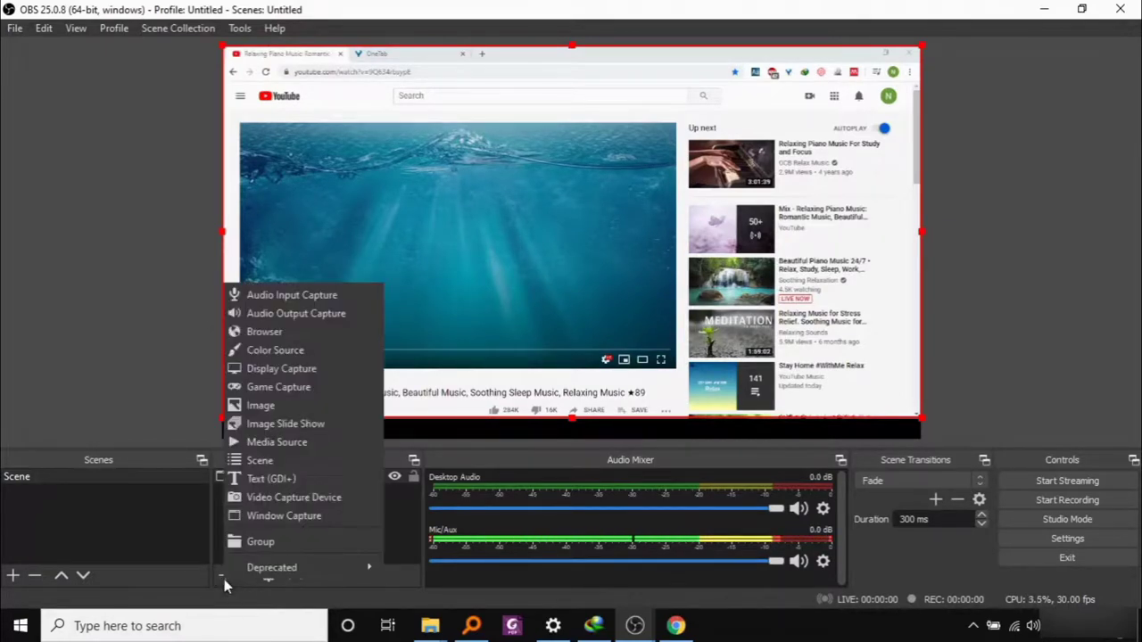
{"action": "left_click", "coordinate": [306, 499]}
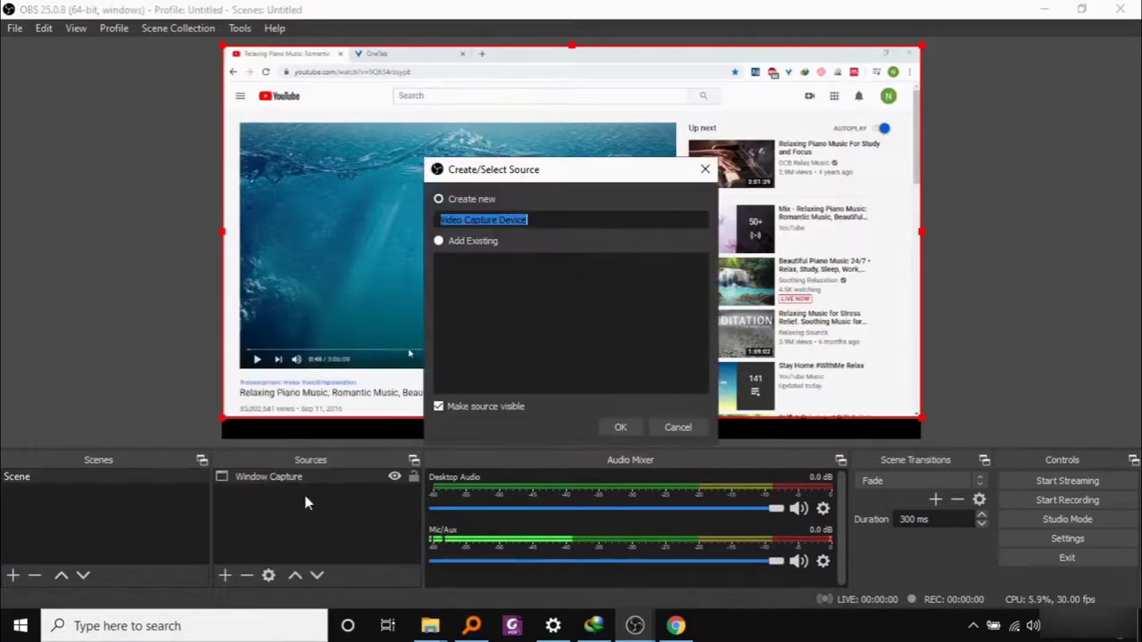
{"action": "left_click", "coordinate": [616, 426]}
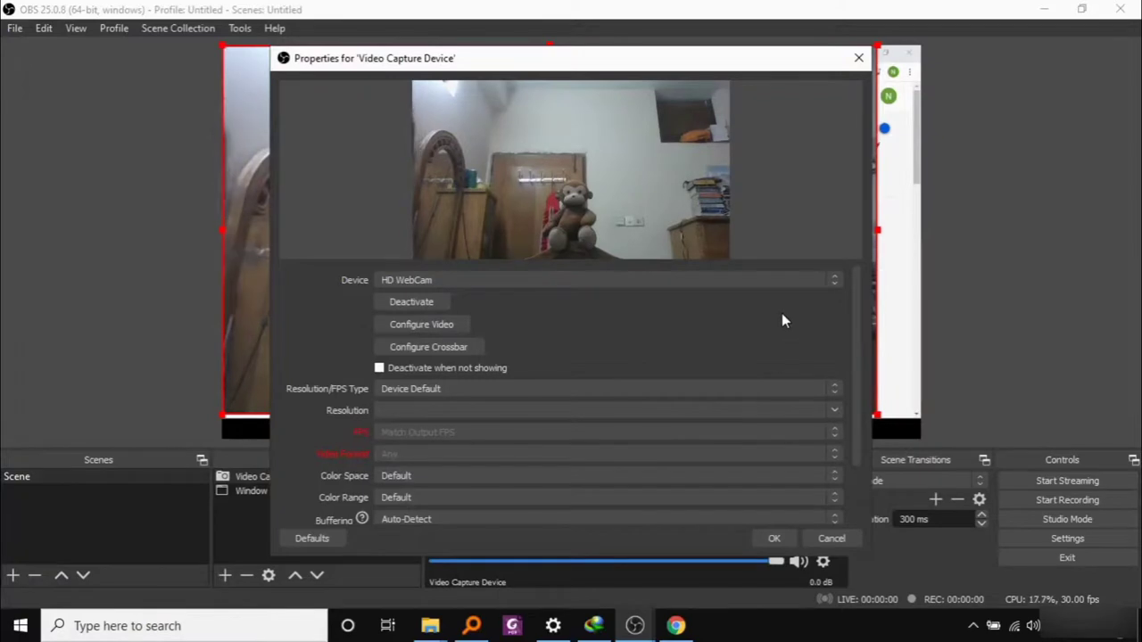
{"action": "left_click", "coordinate": [819, 282]}
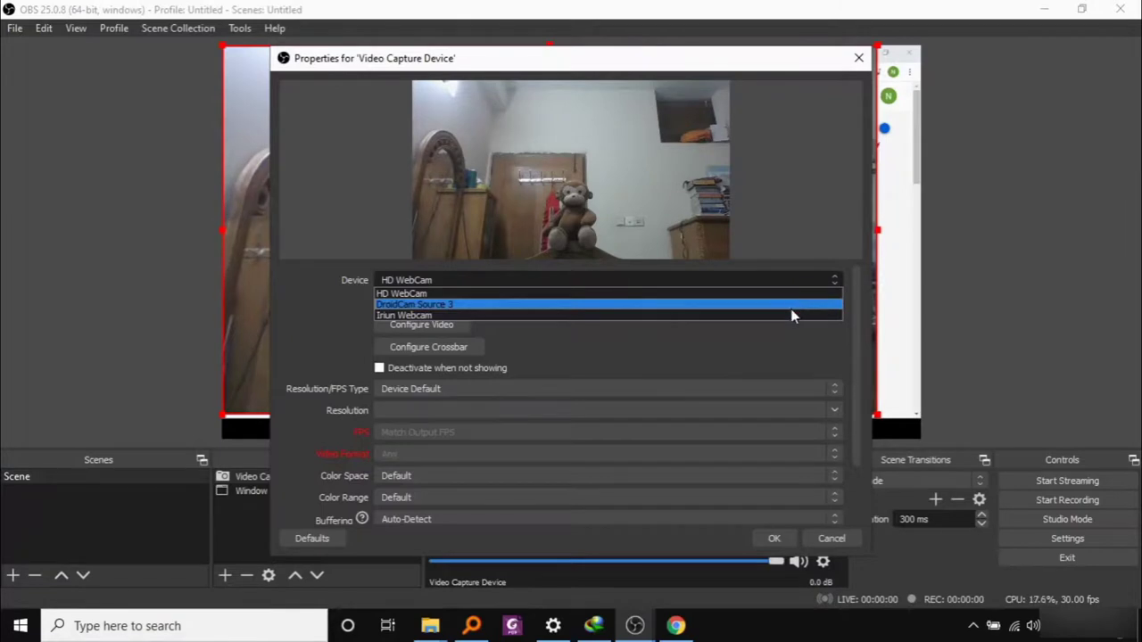
{"action": "left_click", "coordinate": [794, 316]}
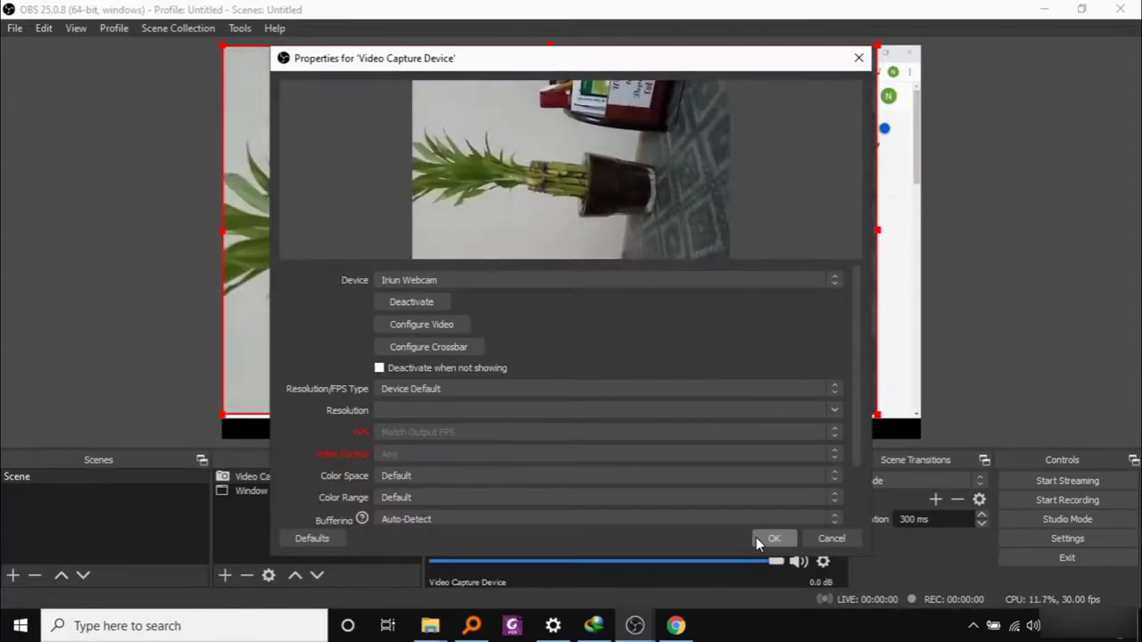
{"action": "left_click", "coordinate": [760, 285]}
{"action": "left_click", "coordinate": [755, 295]}
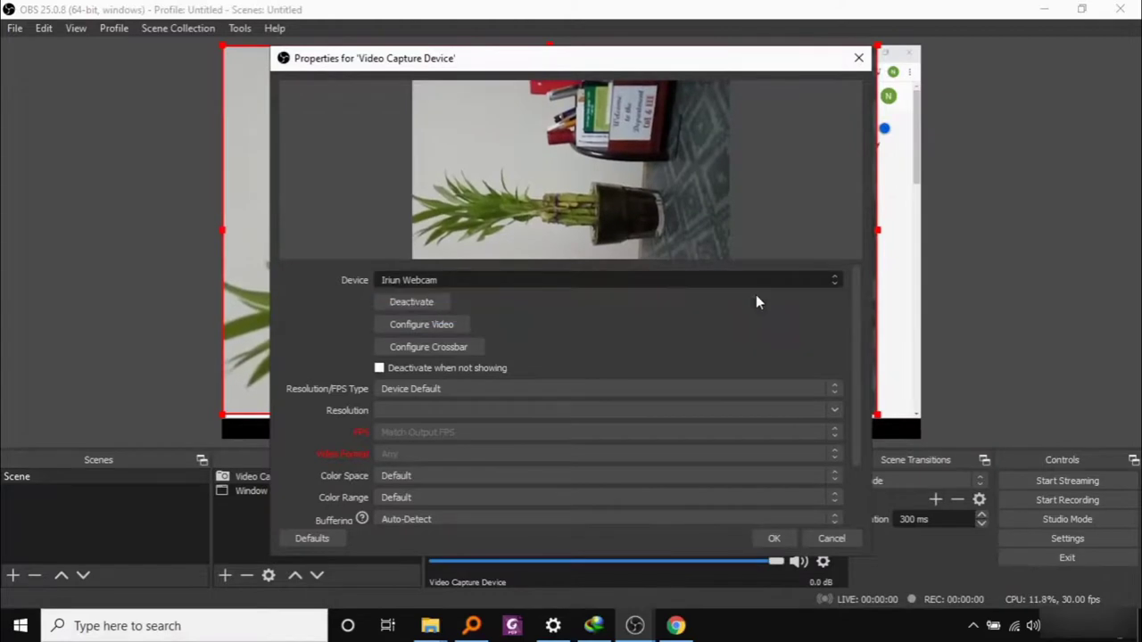
{"action": "left_click", "coordinate": [778, 539]}
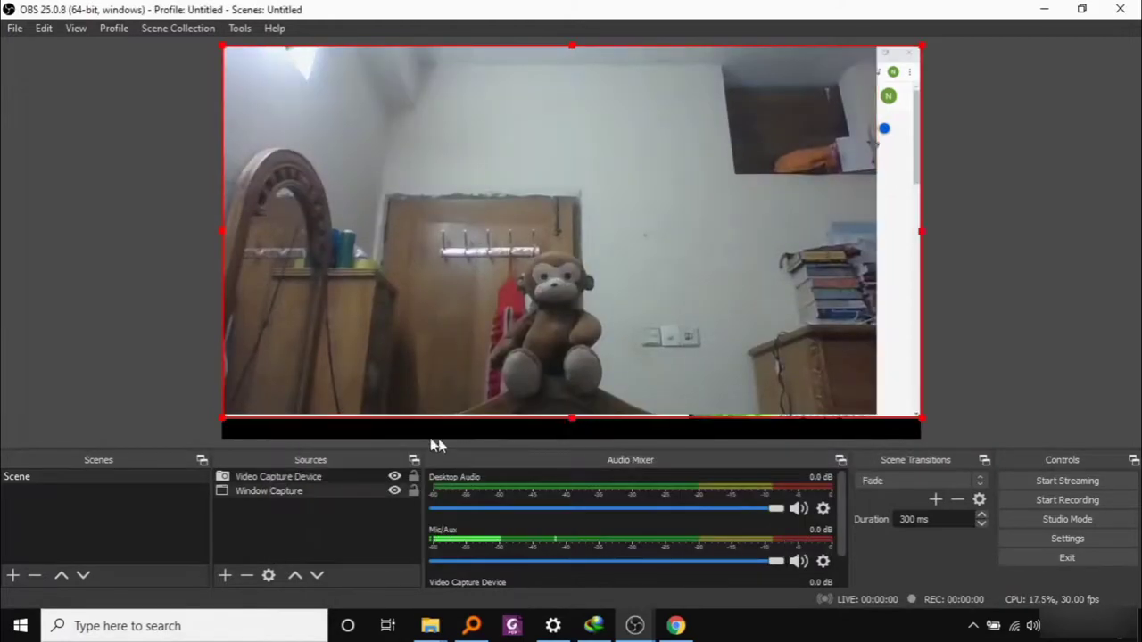
Step: Shrink the webcam source to a small box and move it to the preview's lower-left
{"action": "left_click", "coordinate": [318, 477]}
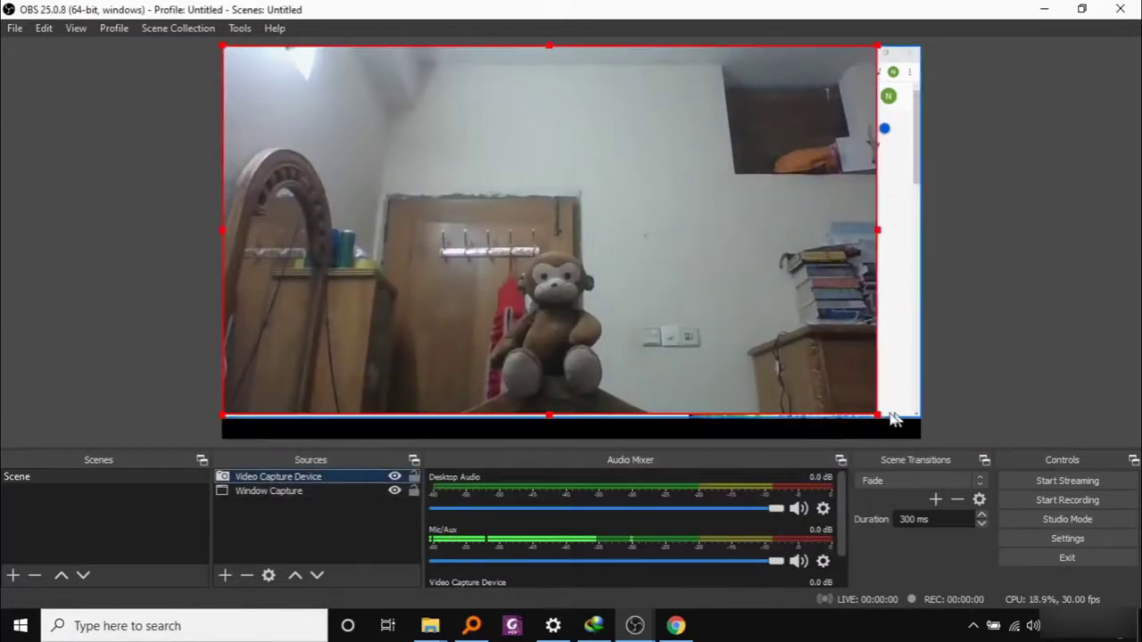
{"action": "left_click_drag", "start_coordinate": [879, 418], "coordinate": [460, 160]}
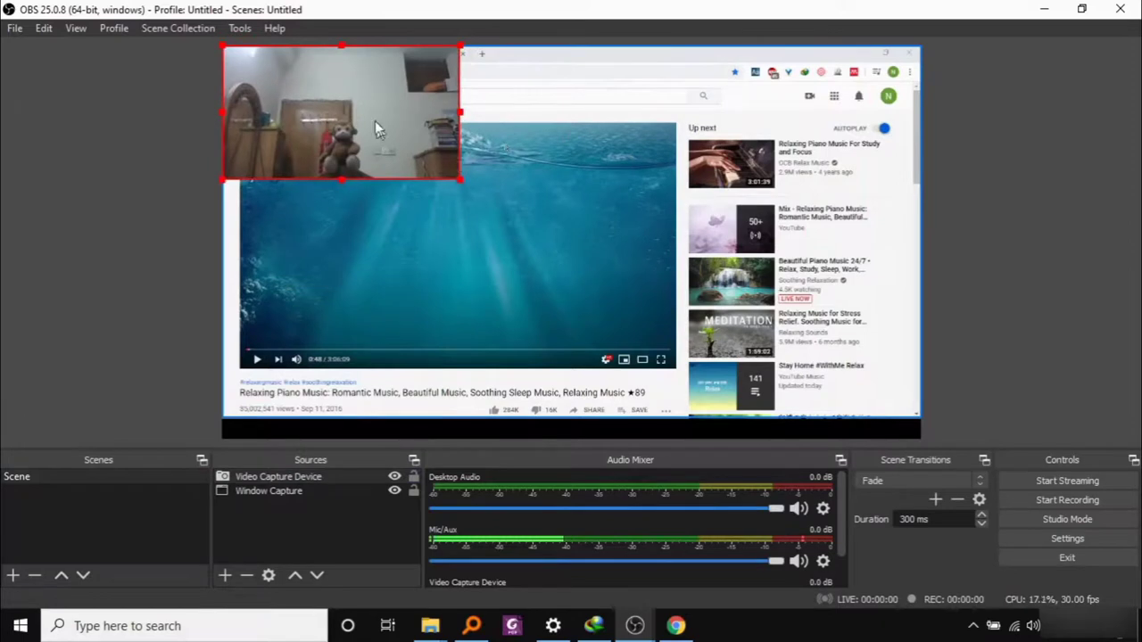
{"action": "left_click_drag", "start_coordinate": [370, 115], "coordinate": [366, 370]}
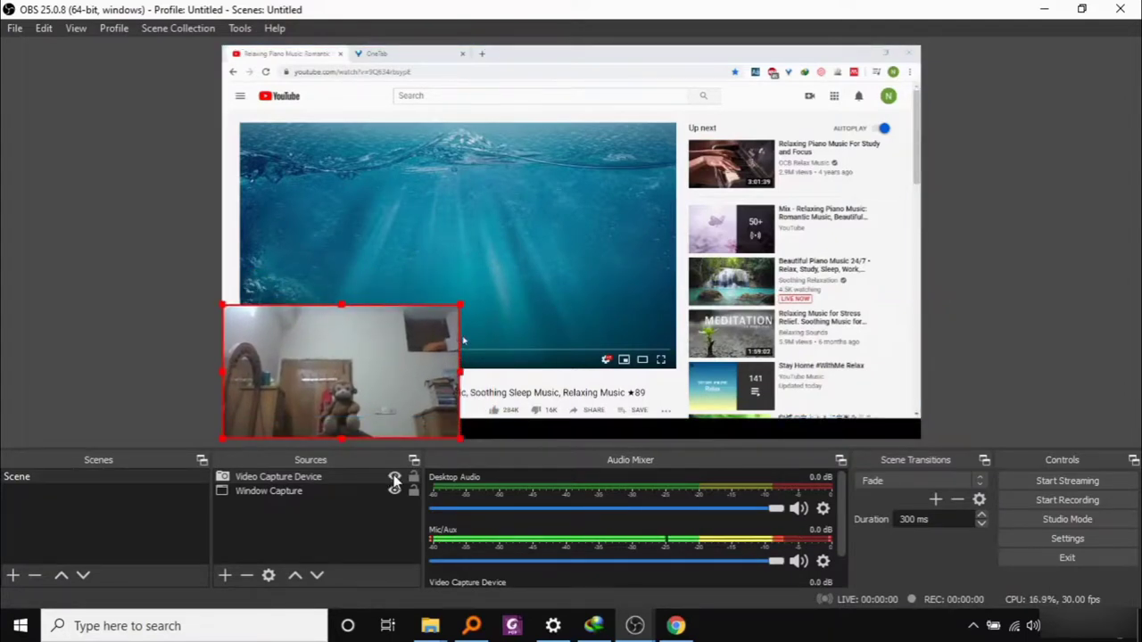
Step: Hide the webcam source so only the YouTube window capture remains visible
{"action": "left_click", "coordinate": [394, 479]}
{"action": "left_click", "coordinate": [580, 315]}
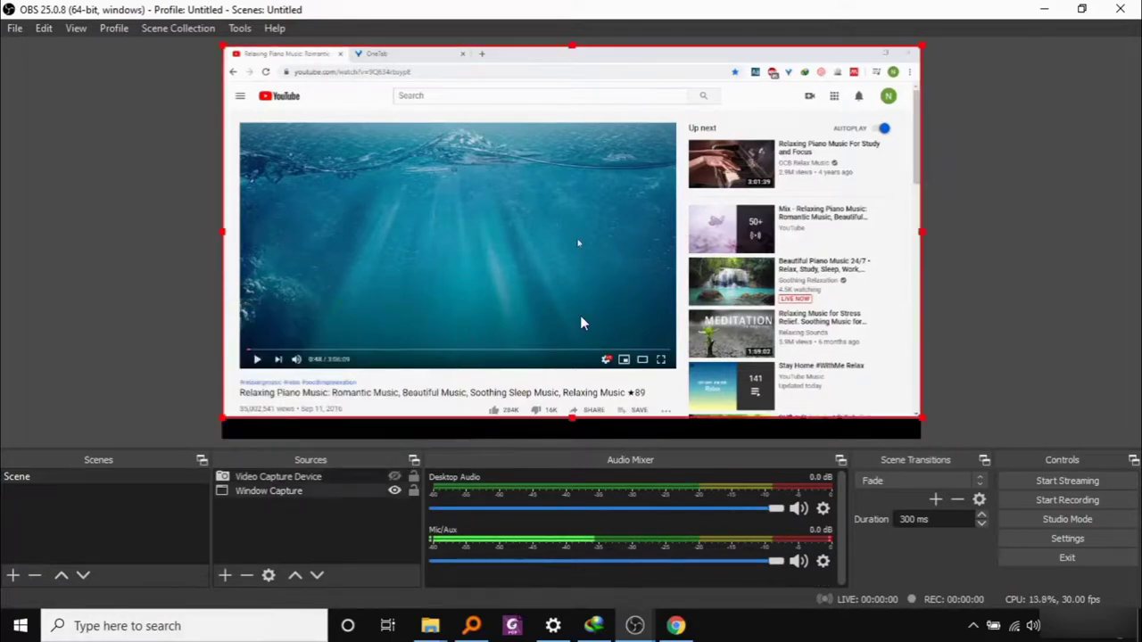
{"action": "left_click", "coordinate": [99, 313]}
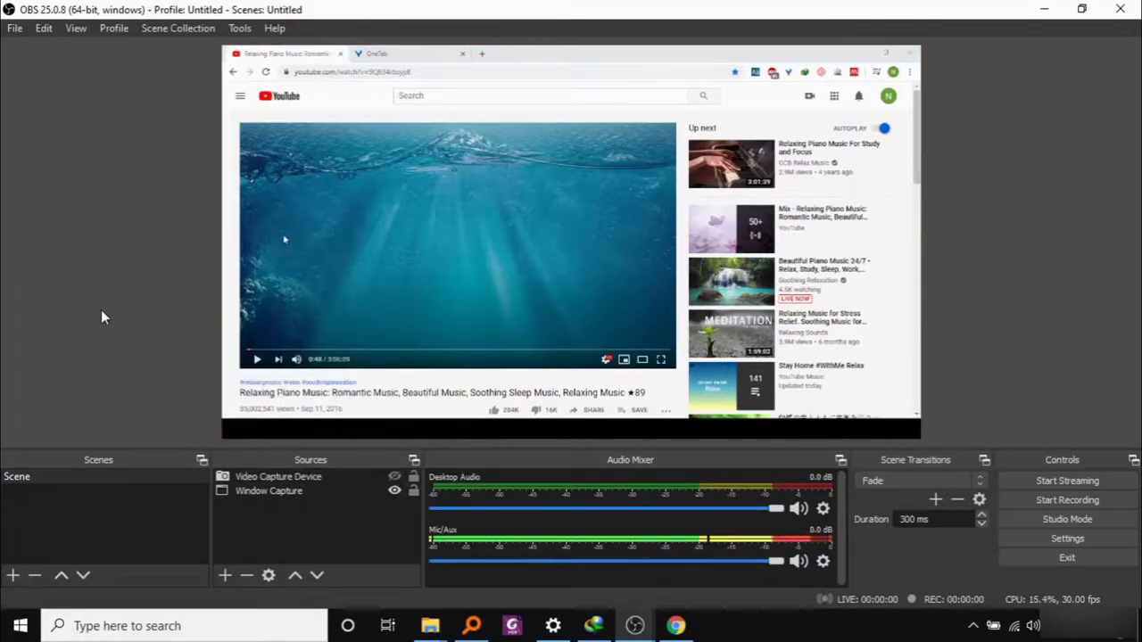
Step: Add a Display Capture source of Display 1 showing the whole desktop
{"action": "left_click", "coordinate": [225, 574]}
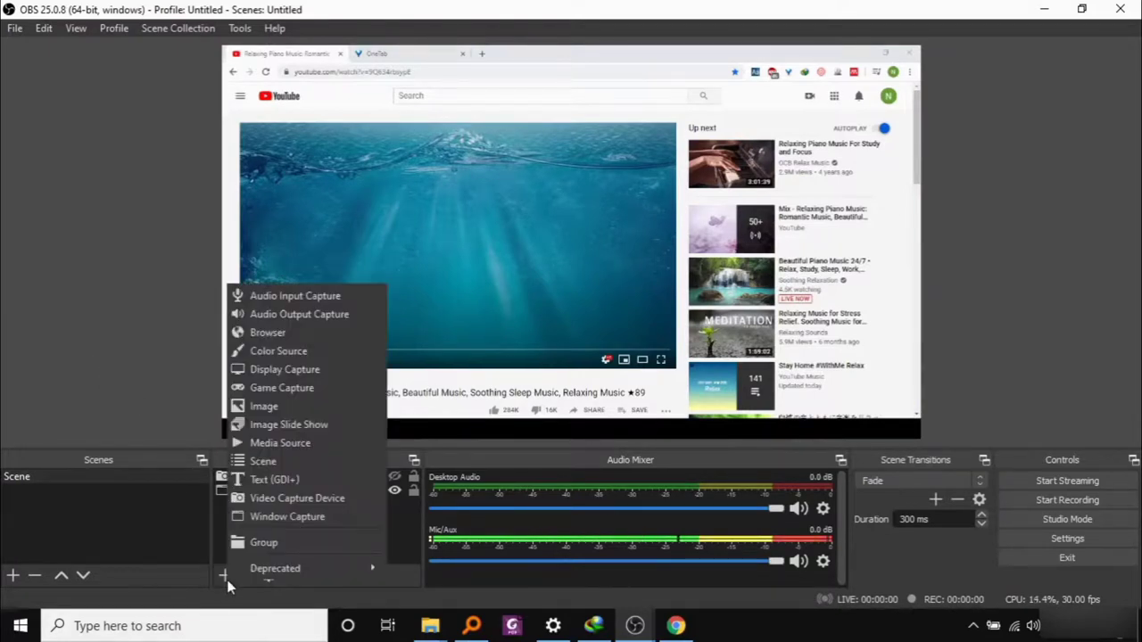
{"action": "left_click", "coordinate": [307, 369]}
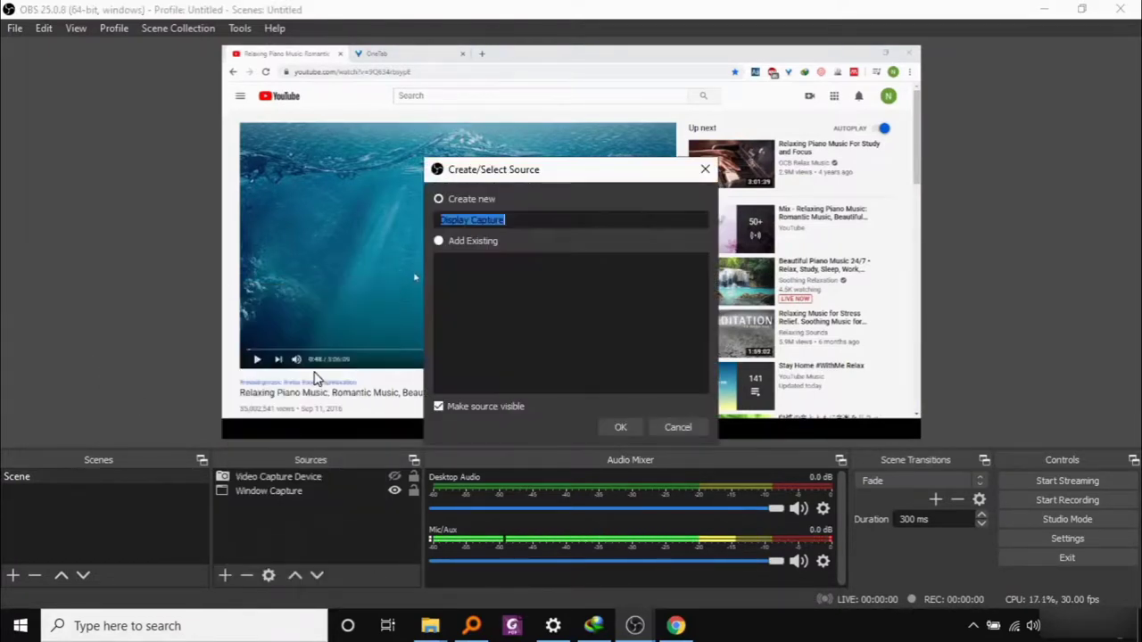
{"action": "left_click", "coordinate": [625, 427]}
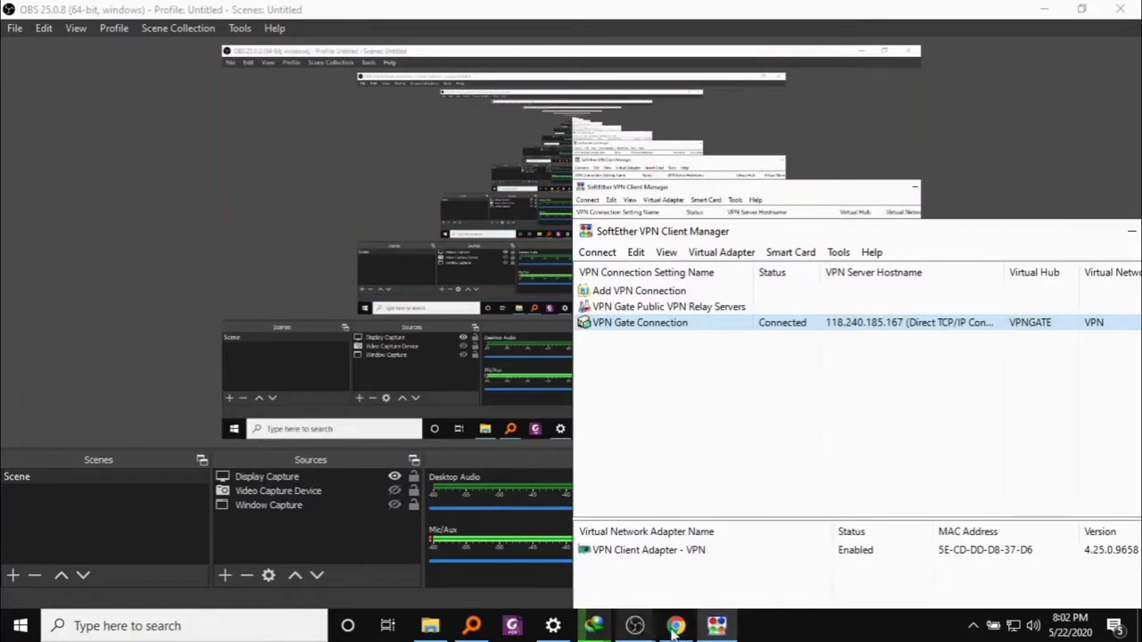
Step: Arrange the SoftEther VPN client and Chrome YouTube windows side by side while recording
{"action": "key", "text": "super+i"}
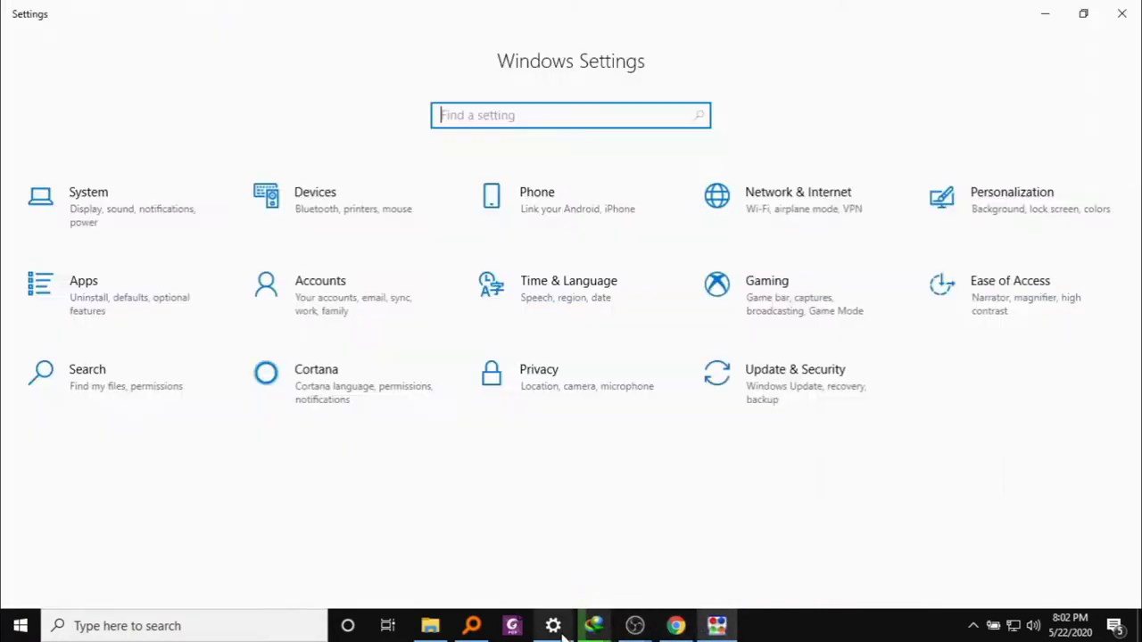
{"action": "left_click", "coordinate": [717, 626]}
{"action": "left_click", "coordinate": [675, 625]}
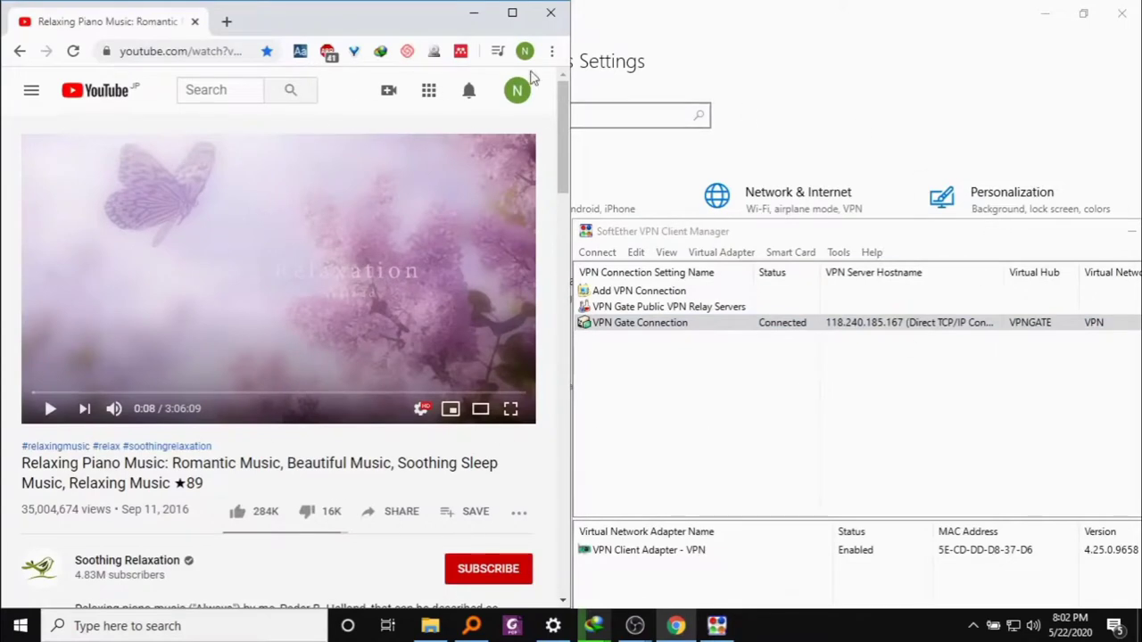
{"action": "mouse_move", "coordinate": [725, 631]}
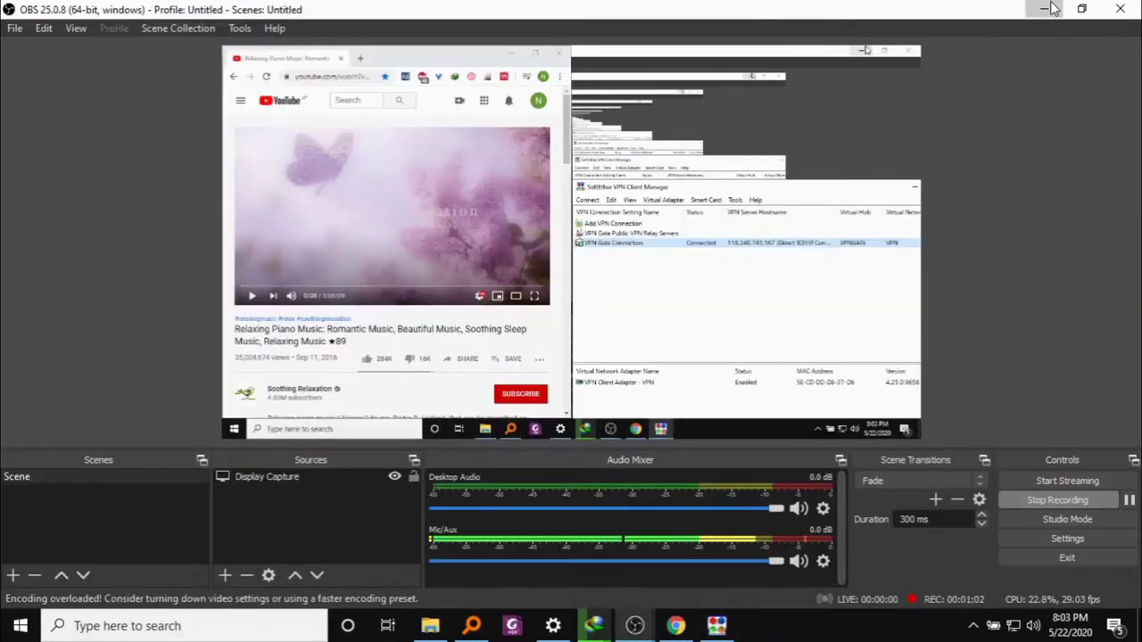
Step: Minimise OBS, play the relaxing piano YouTube video, and pause it at 0:37
{"action": "left_click", "coordinate": [1047, 9]}
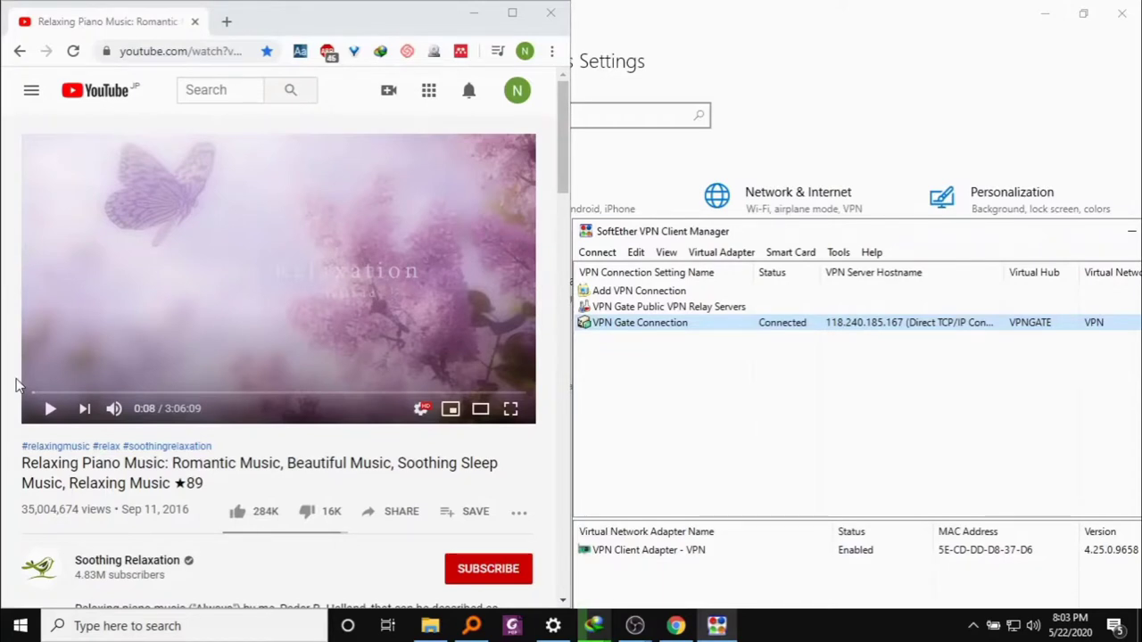
{"action": "left_click", "coordinate": [204, 308]}
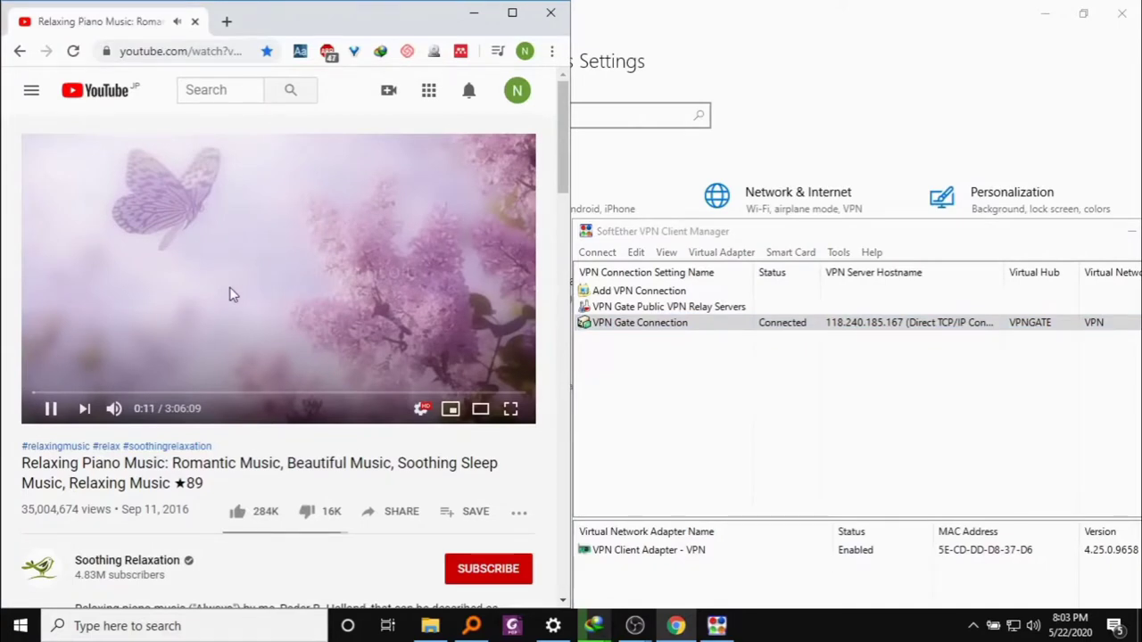
{"action": "left_click", "coordinate": [50, 412]}
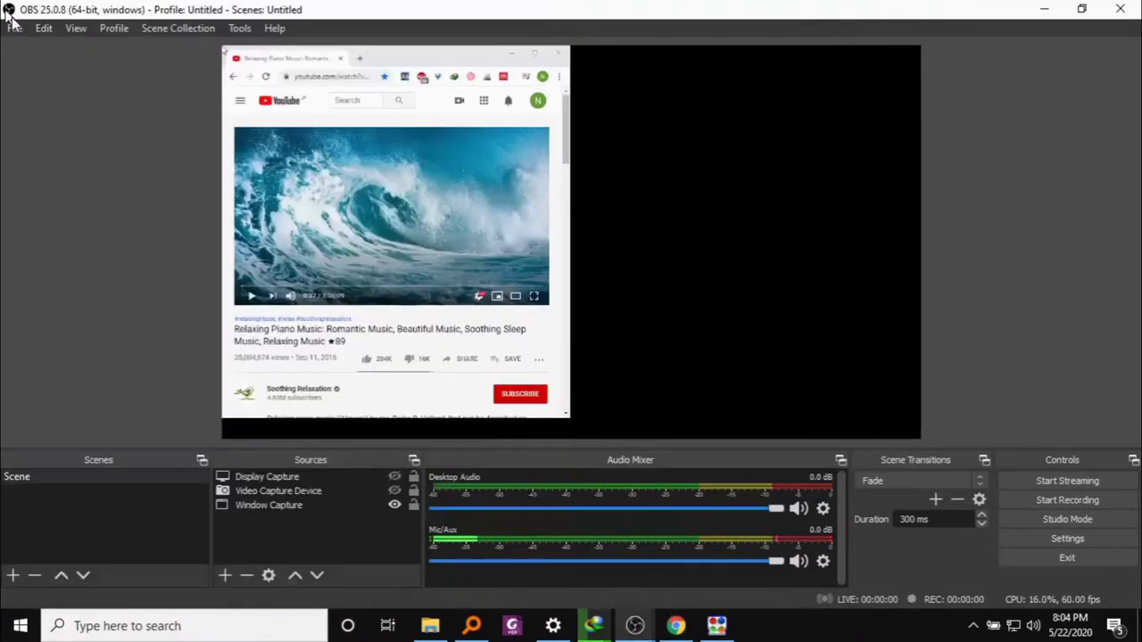
{"action": "key", "text": "alt+f"}
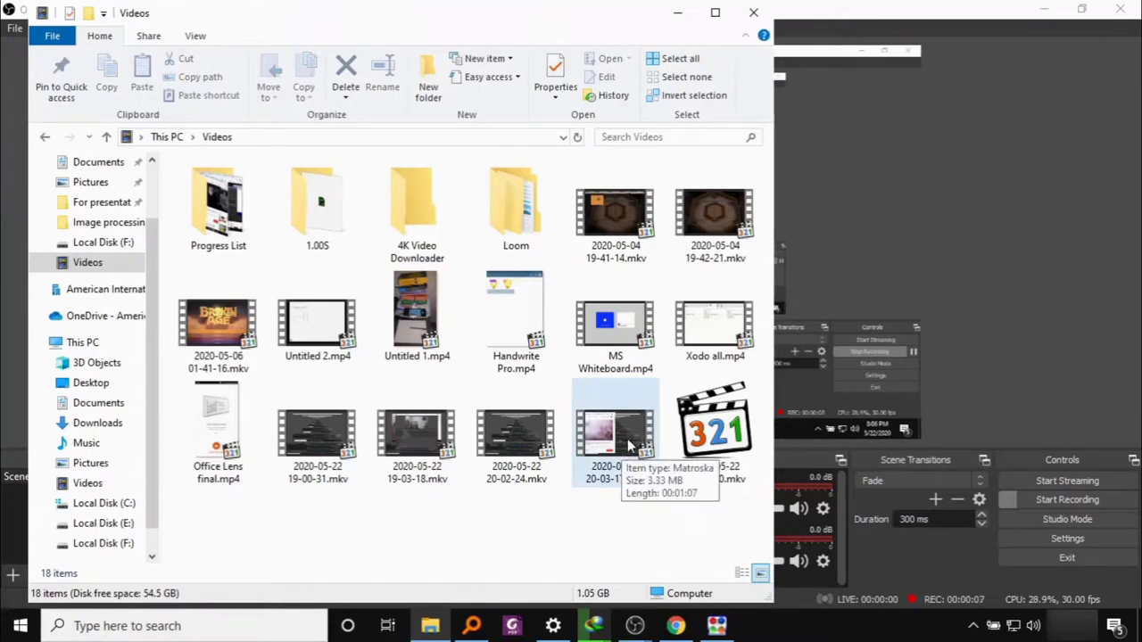
{"action": "left_click", "coordinate": [629, 447]}
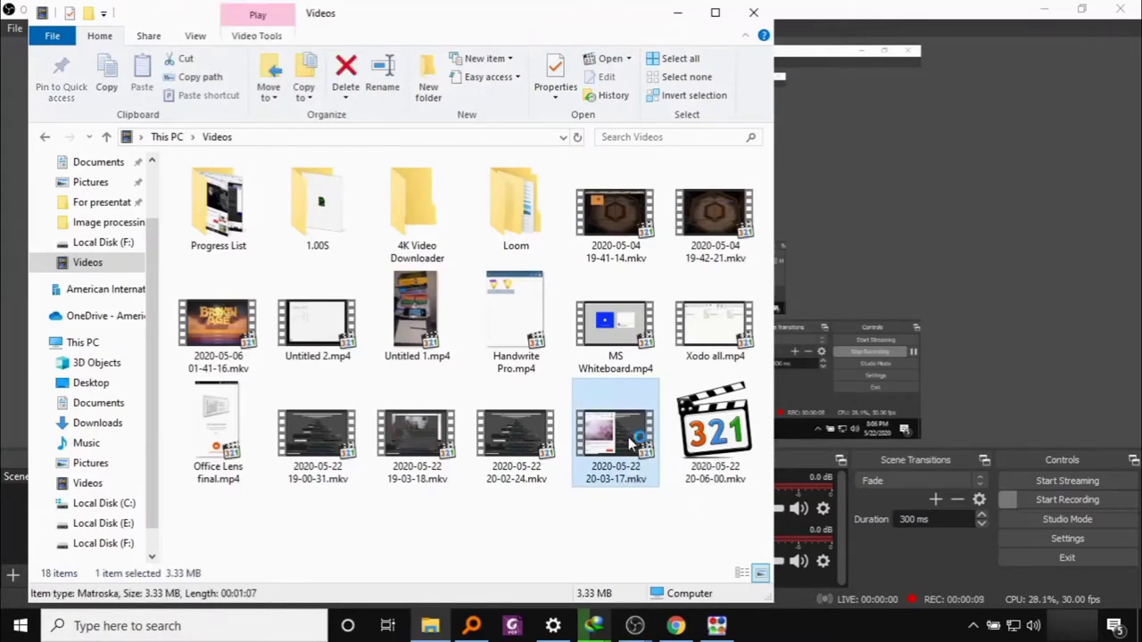
{"action": "double_click", "coordinate": [628, 443]}
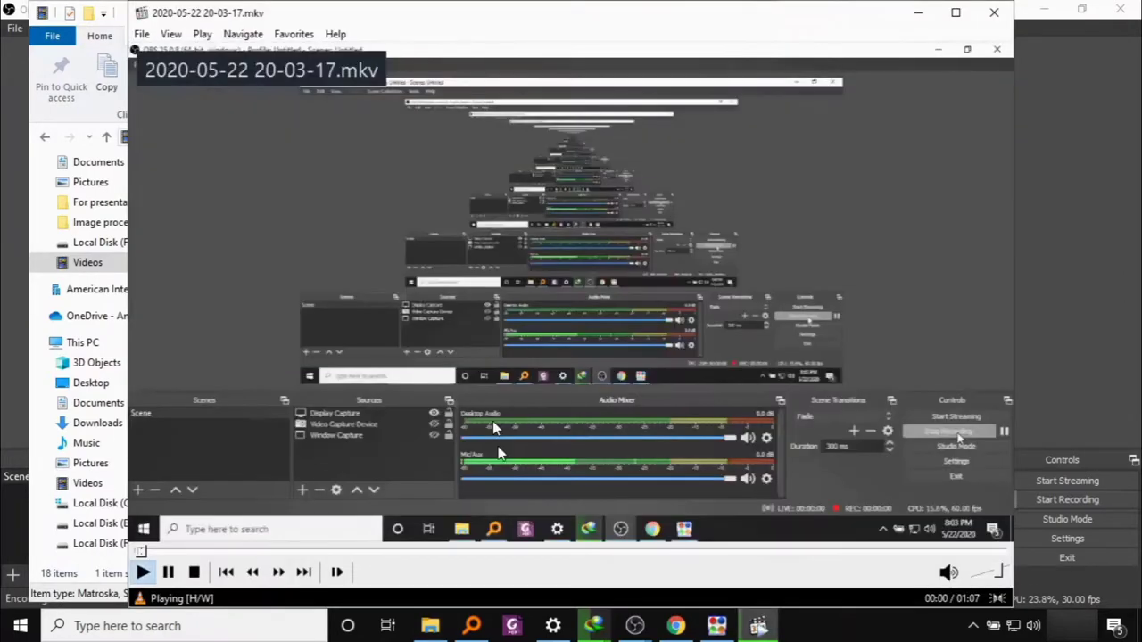
Step: Review the test recording from the 00:22 mark, then close Media Player Classic
{"action": "key", "text": "space"}
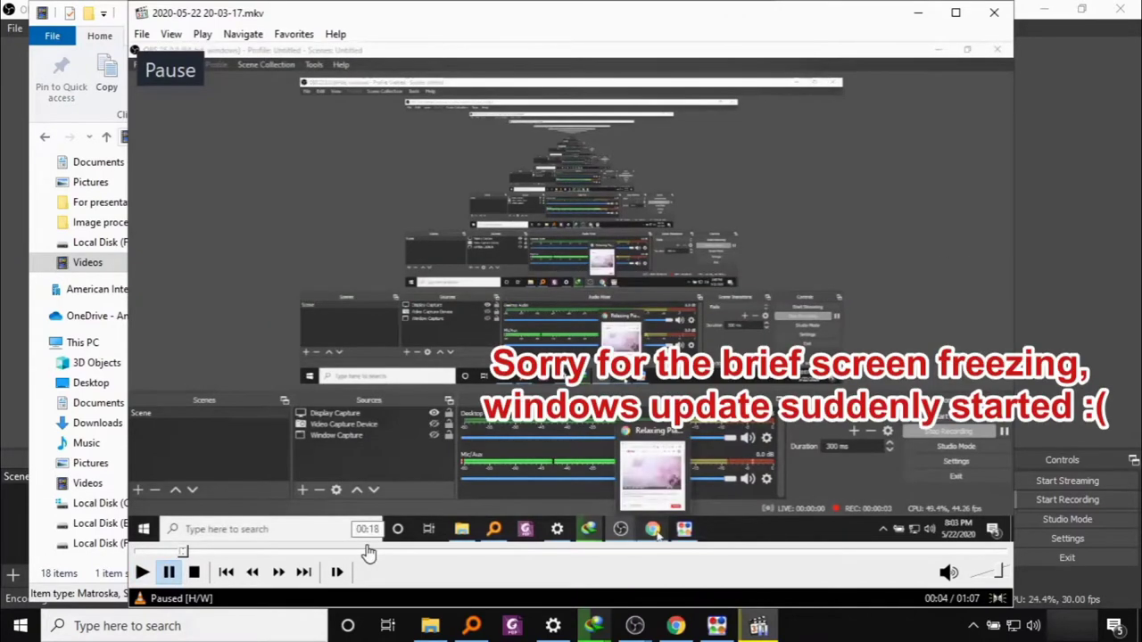
{"action": "left_click", "coordinate": [420, 553]}
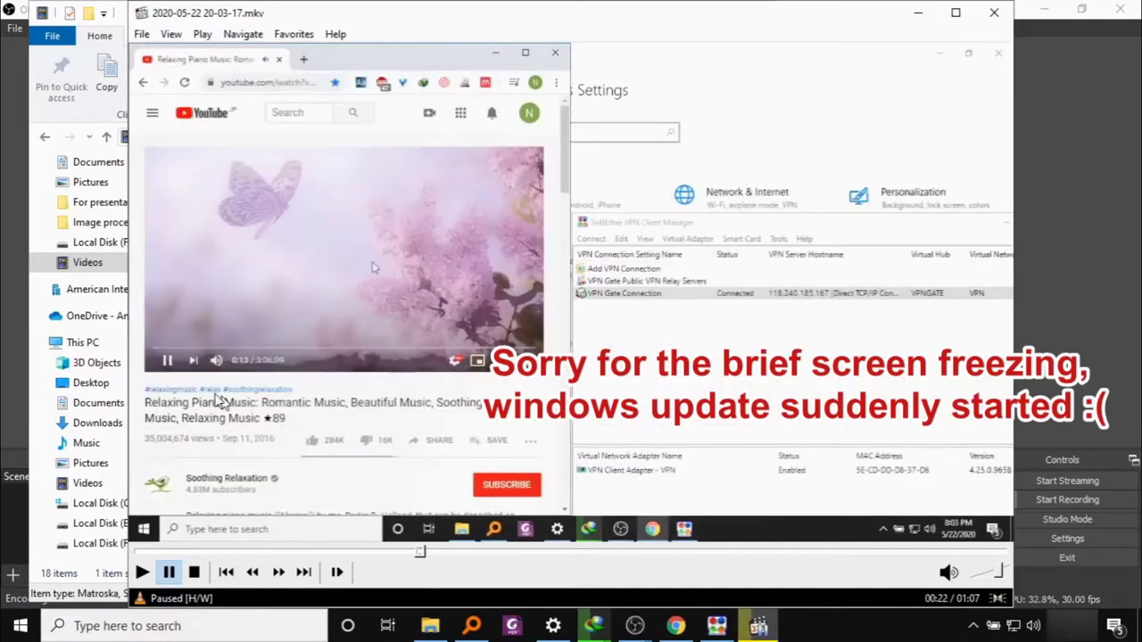
{"action": "left_click", "coordinate": [438, 433]}
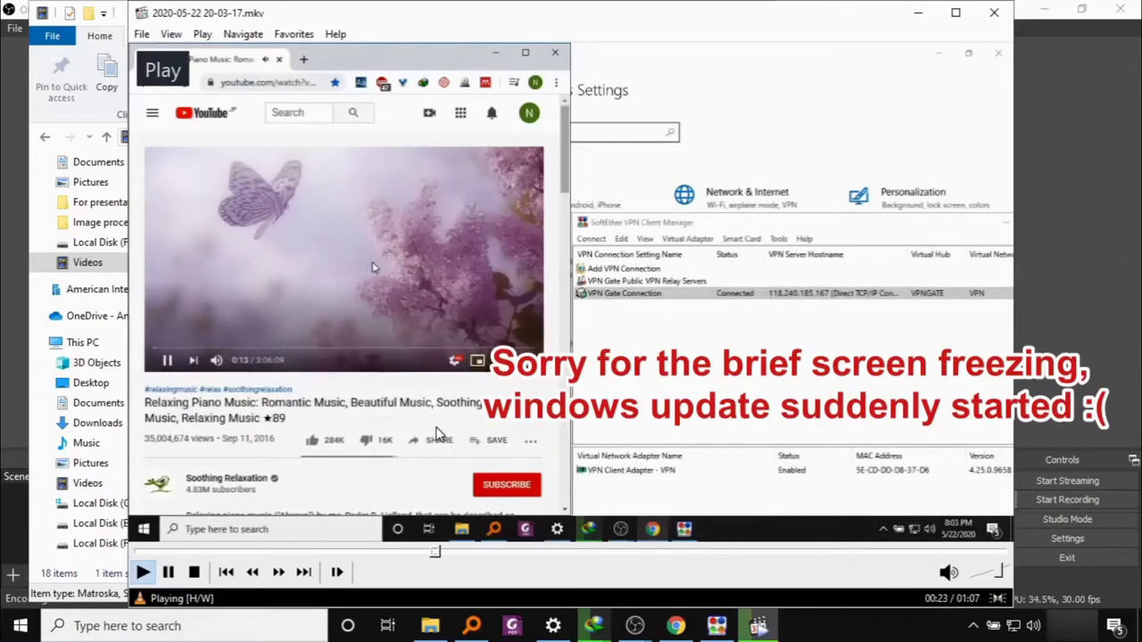
{"action": "left_click", "coordinate": [438, 433]}
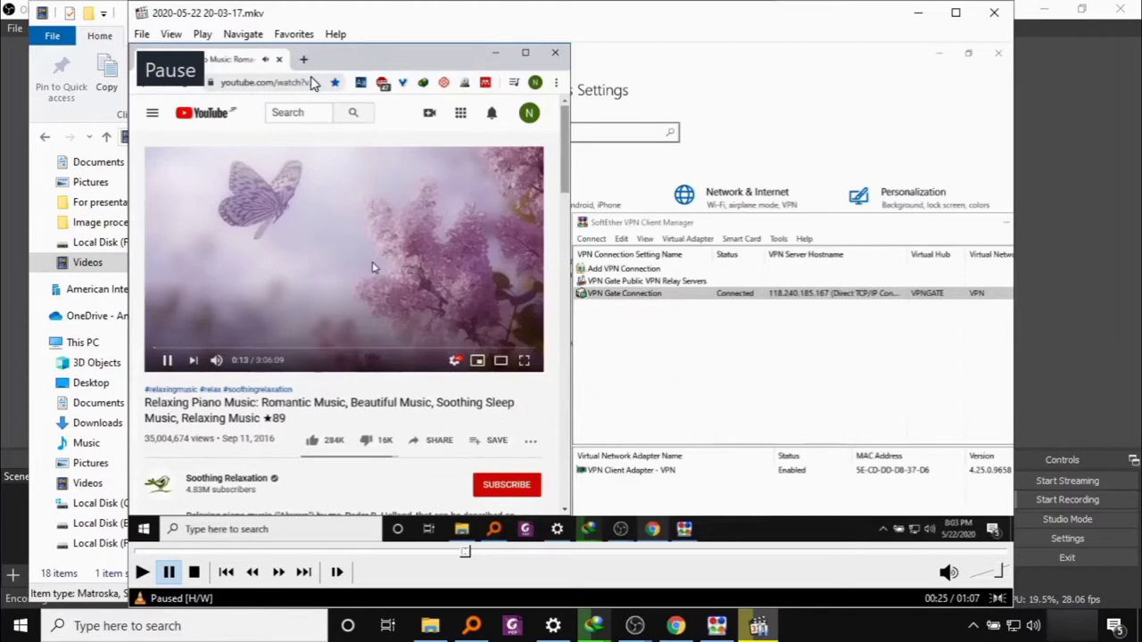
{"action": "key", "text": "alt+F4"}
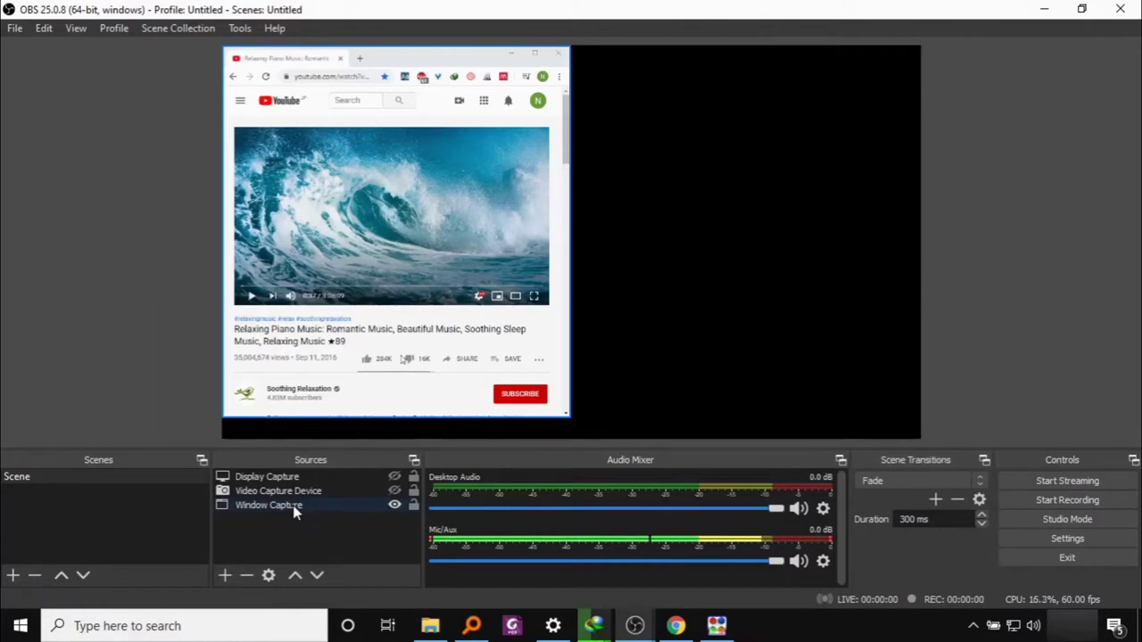
Step: Add a Sharpen filter at 0.05 sharpness to the Window Capture source and close its Filters window
{"action": "right_click", "coordinate": [293, 506]}
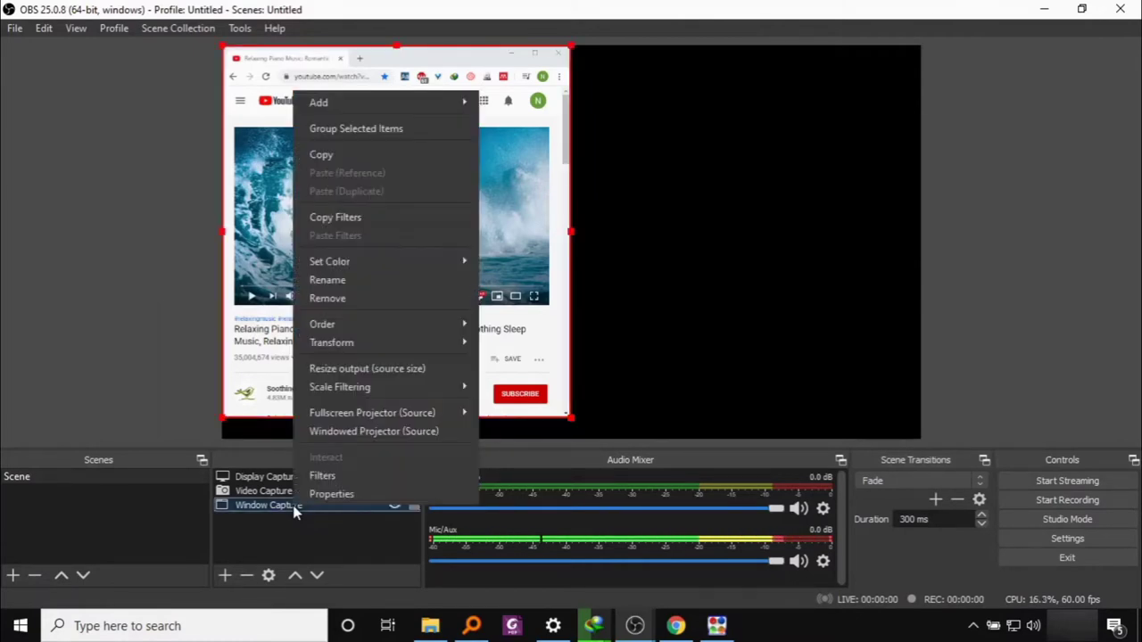
{"action": "left_click", "coordinate": [415, 484]}
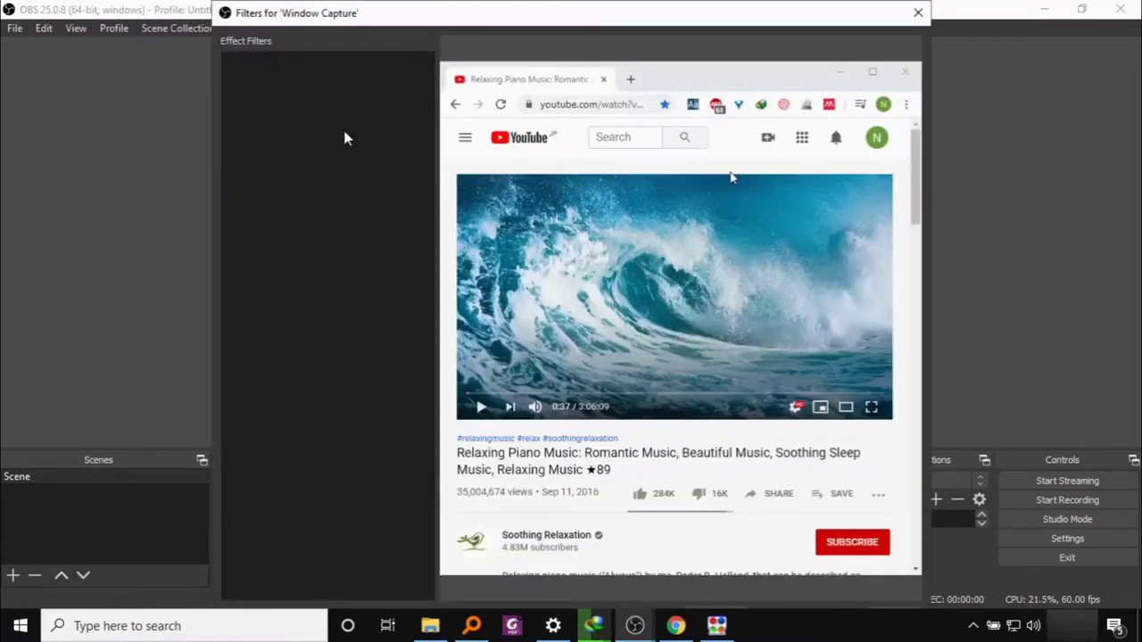
{"action": "right_click", "coordinate": [300, 244]}
{"action": "mouse_move", "coordinate": [326, 250]}
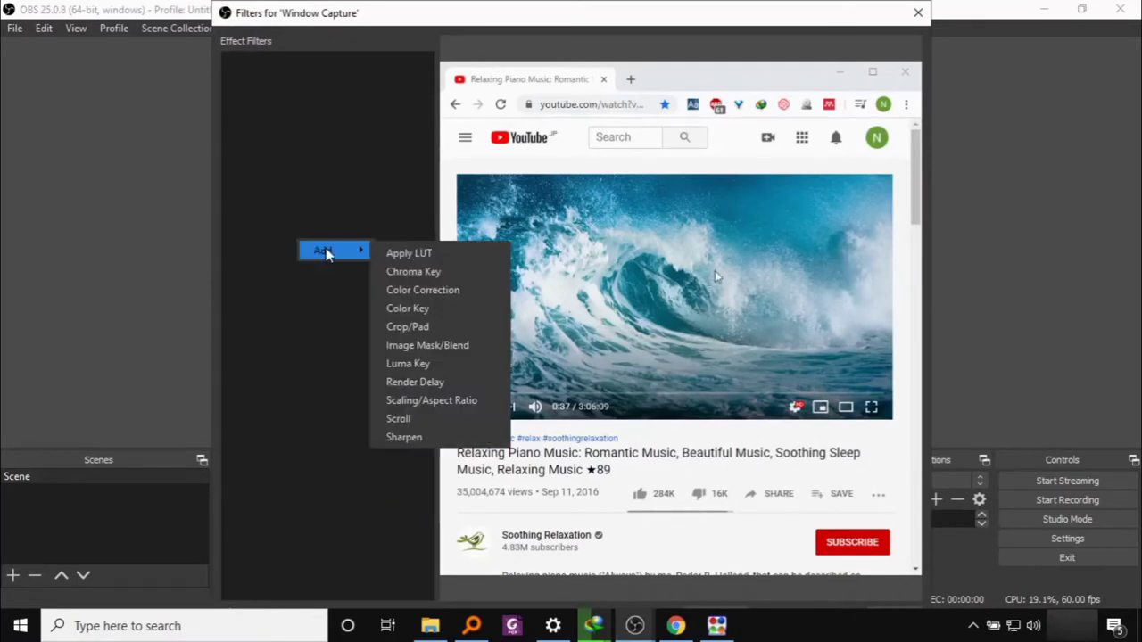
{"action": "left_click", "coordinate": [409, 439]}
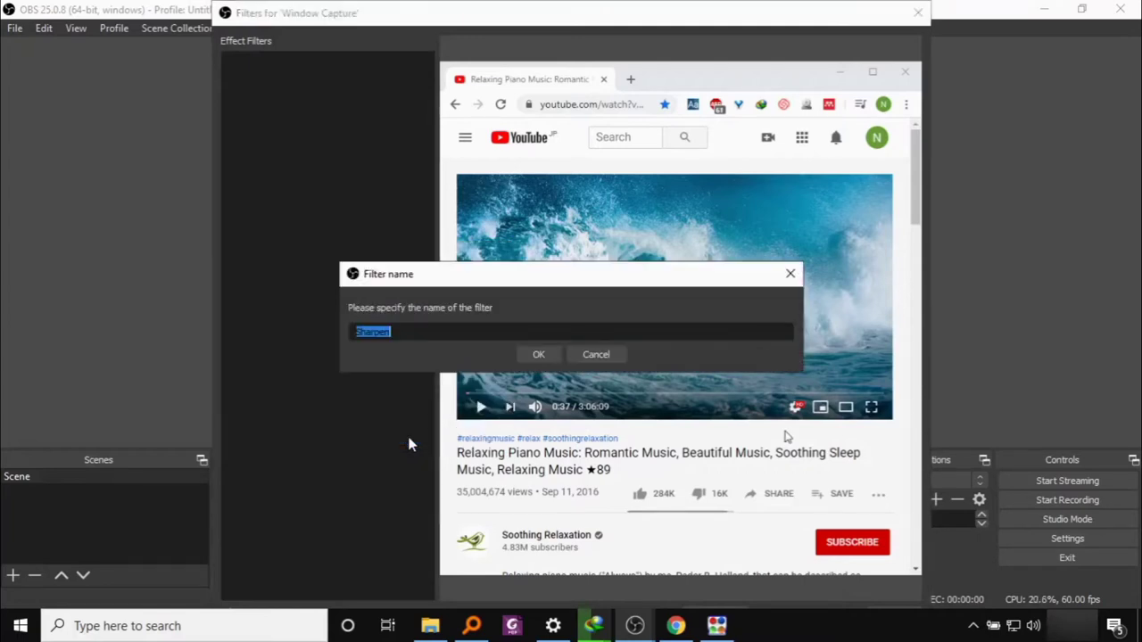
{"action": "left_click", "coordinate": [538, 355]}
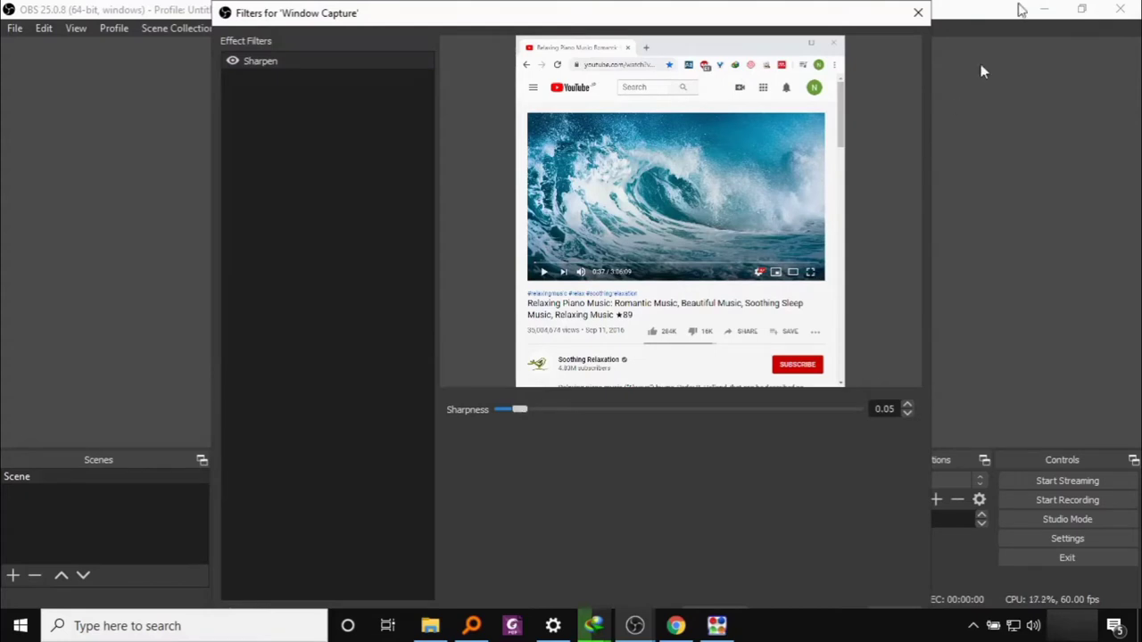
{"action": "left_click", "coordinate": [918, 14]}
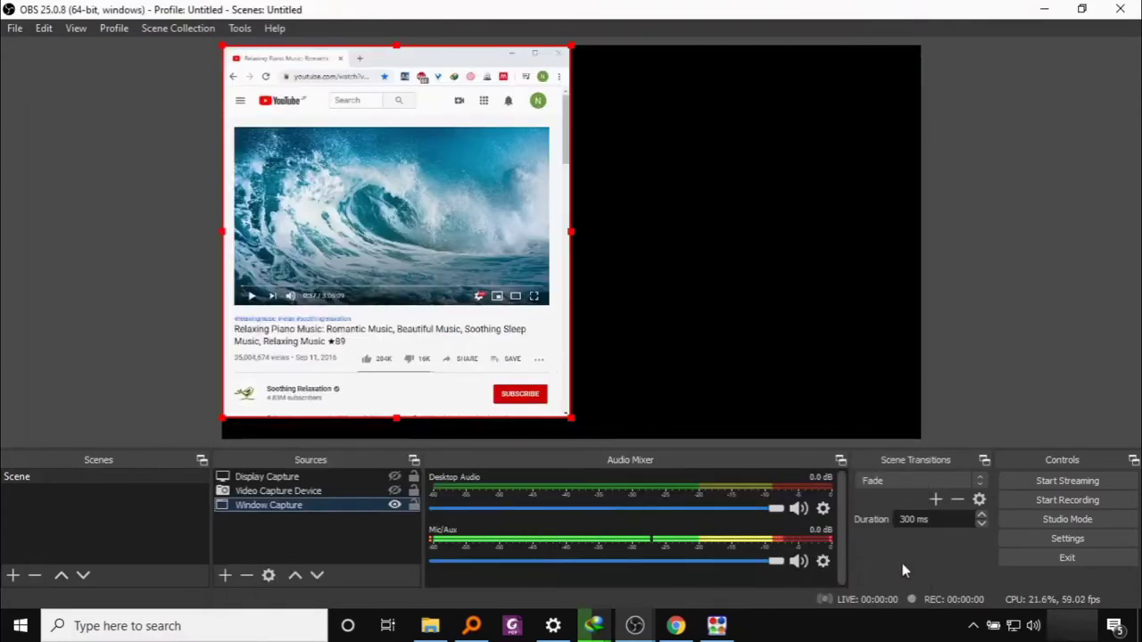
Step: Add a Gain filter to the Mic/Aux microphone
{"action": "left_click", "coordinate": [822, 562]}
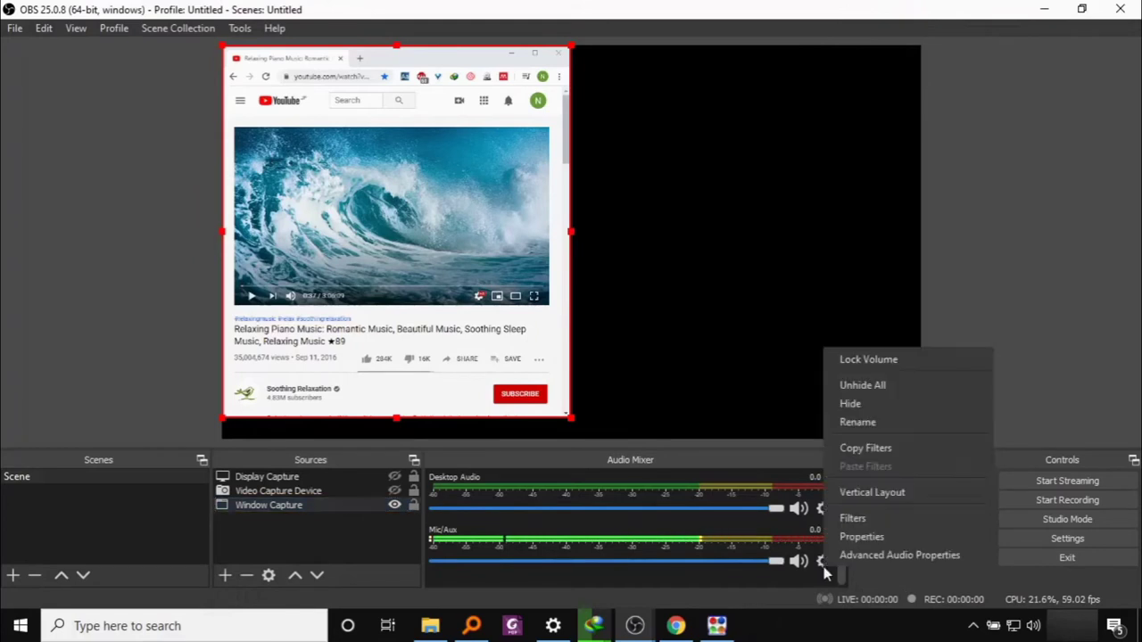
{"action": "left_click", "coordinate": [897, 522]}
{"action": "right_click", "coordinate": [296, 117]}
{"action": "mouse_move", "coordinate": [324, 125]}
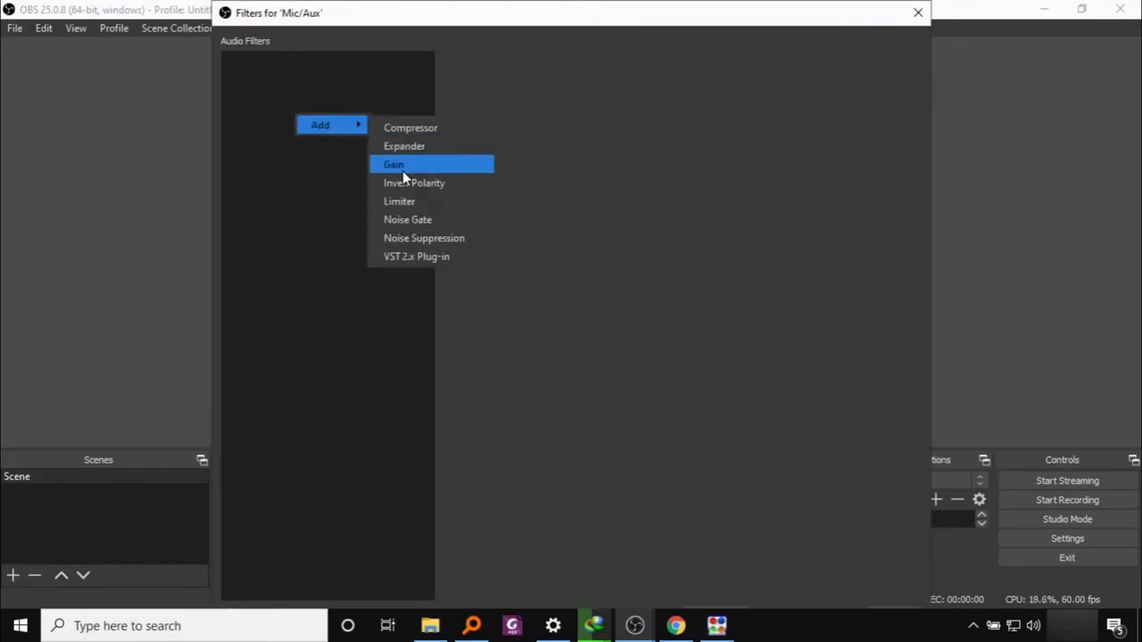
{"action": "left_click", "coordinate": [425, 166]}
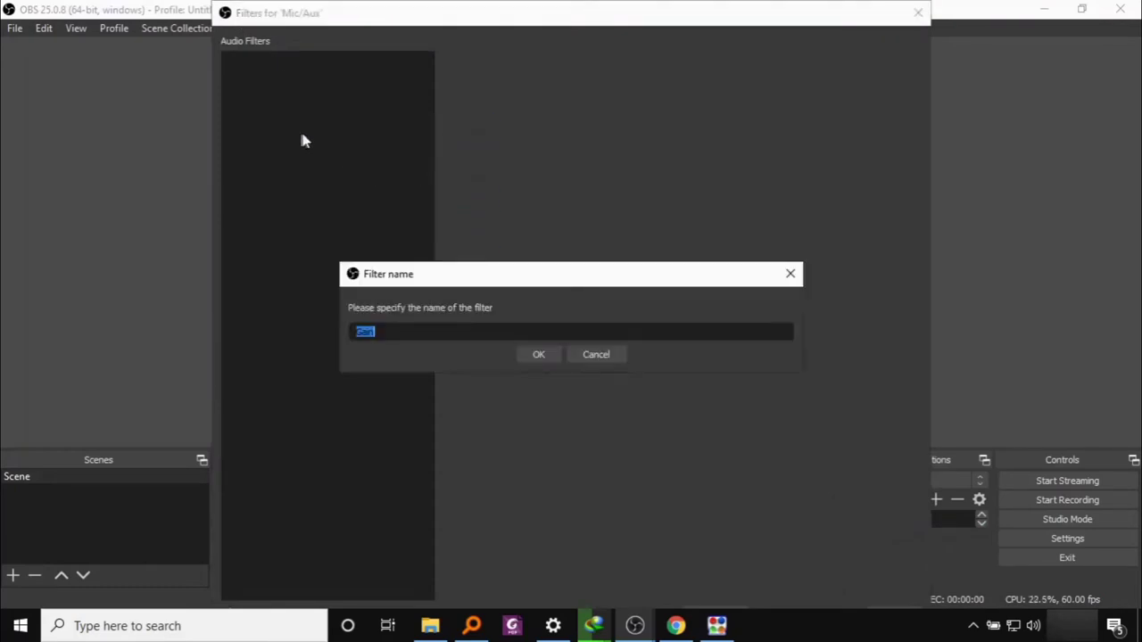
{"action": "left_click", "coordinate": [538, 354]}
Step: Add a Noise Gate filter to the Mic/Aux microphone
{"action": "right_click", "coordinate": [276, 118]}
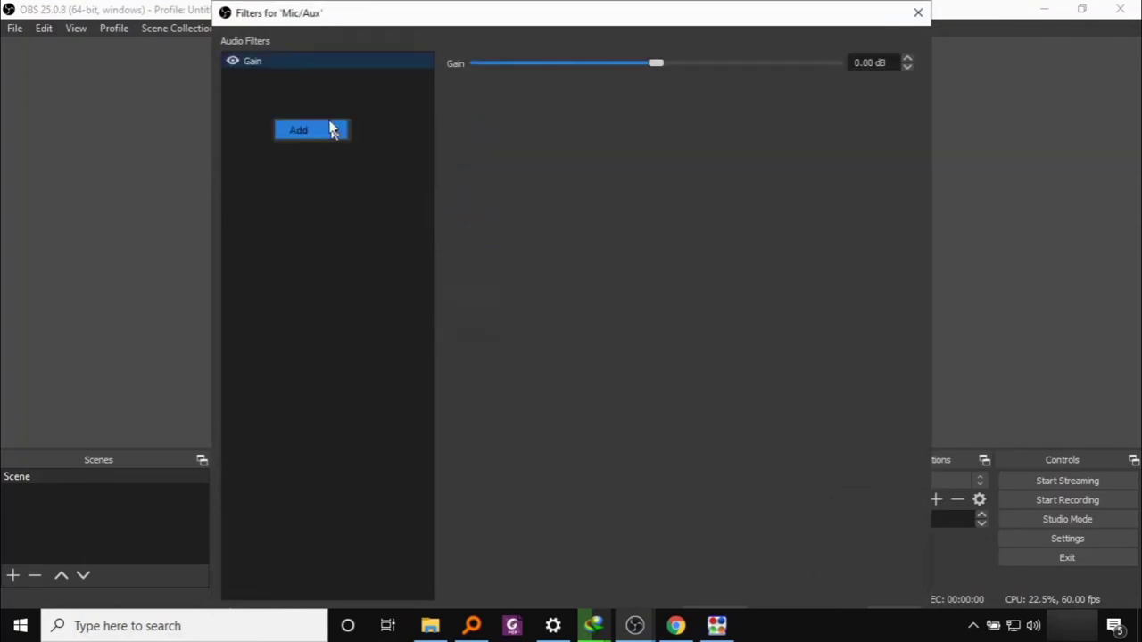
{"action": "mouse_move", "coordinate": [328, 132]}
{"action": "left_click", "coordinate": [390, 225]}
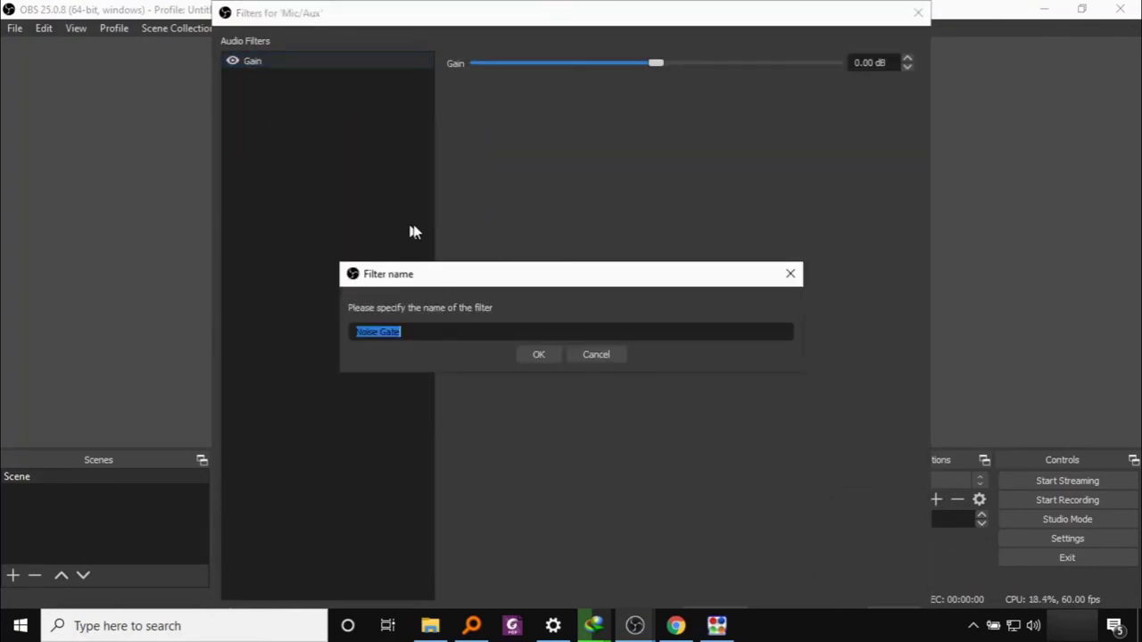
{"action": "left_click", "coordinate": [540, 360]}
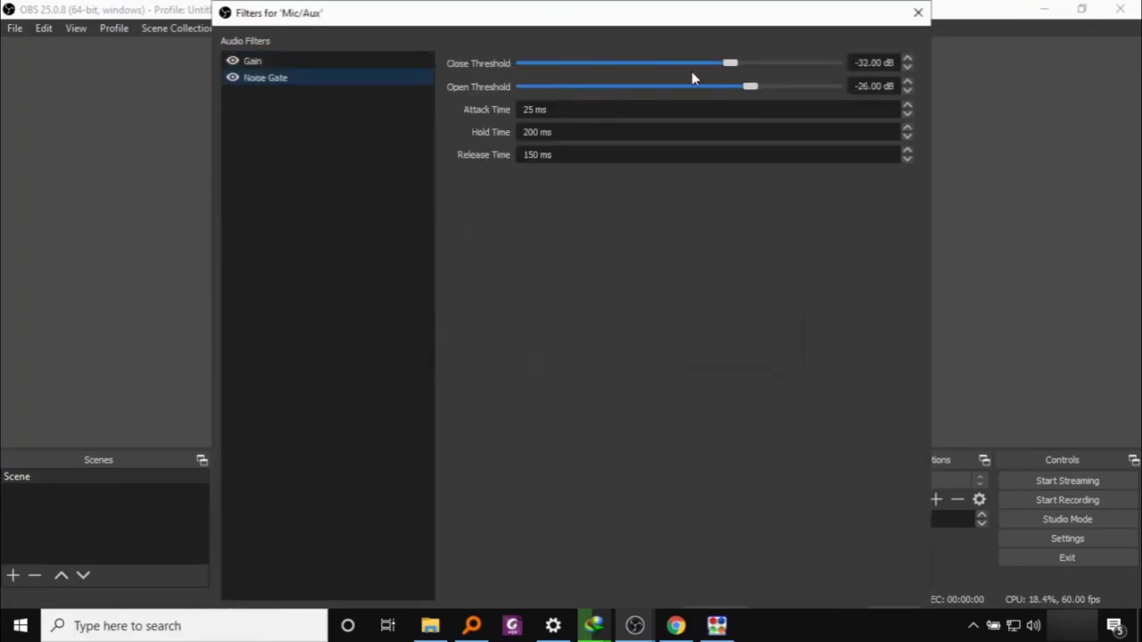
Step: Set the Noise Gate close threshold to -40 dB and open threshold to -35 dB
{"action": "left_click", "coordinate": [252, 63]}
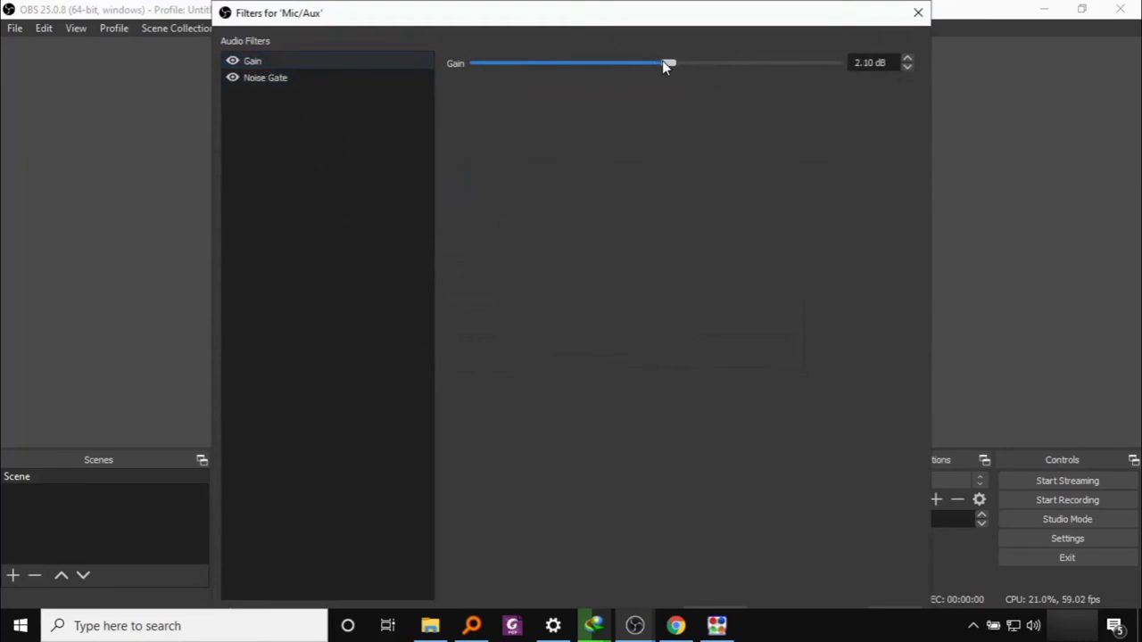
{"action": "left_click", "coordinate": [276, 79]}
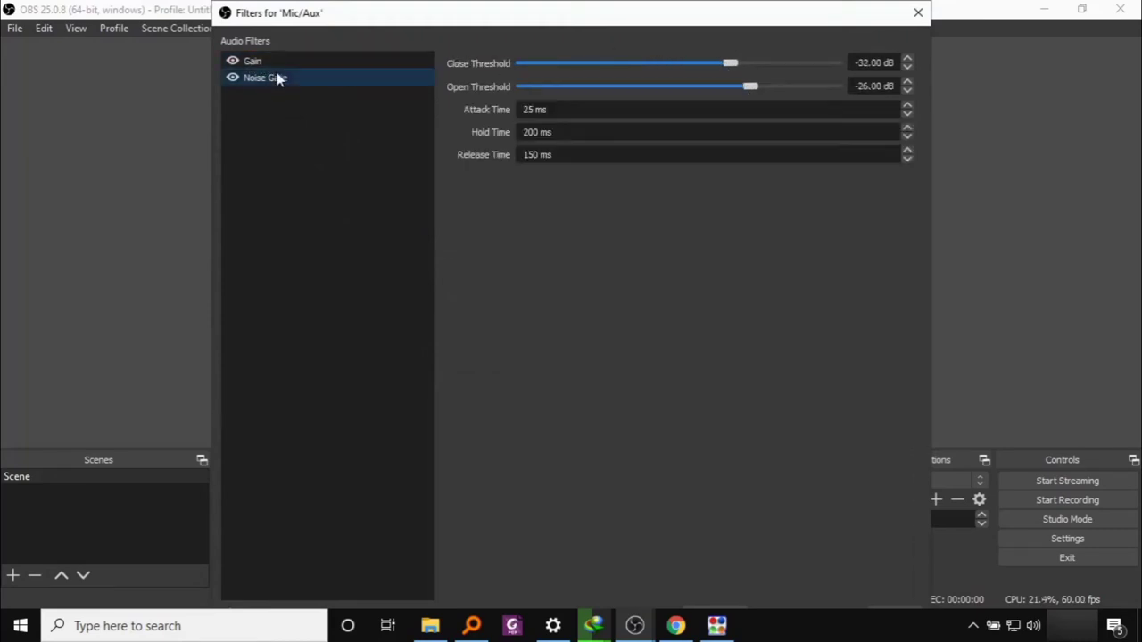
{"action": "left_click_drag", "start_coordinate": [731, 64], "coordinate": [704, 70]}
{"action": "left_click_drag", "start_coordinate": [757, 94], "coordinate": [721, 99]}
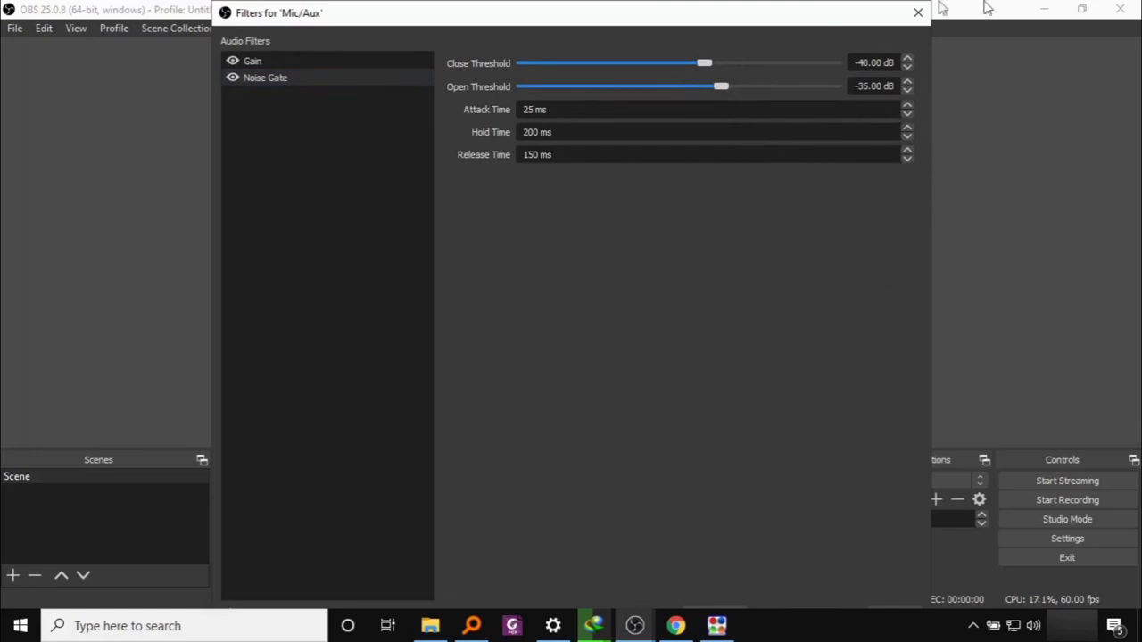